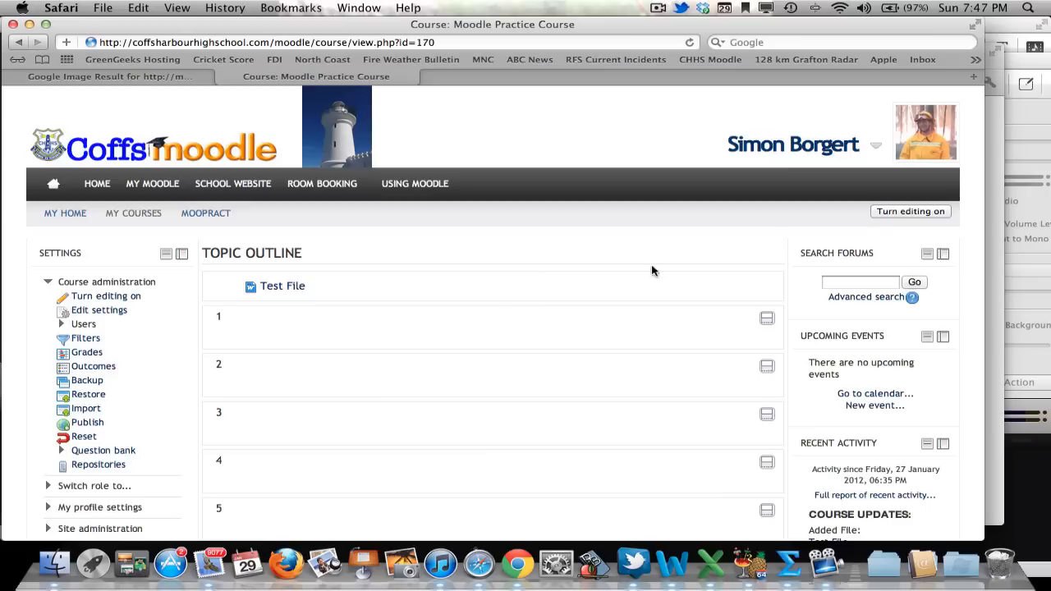
# Step: Turn on course editing and add an "Advanced uploading of files" assignment to topic 1
pyautogui.click(891, 212)
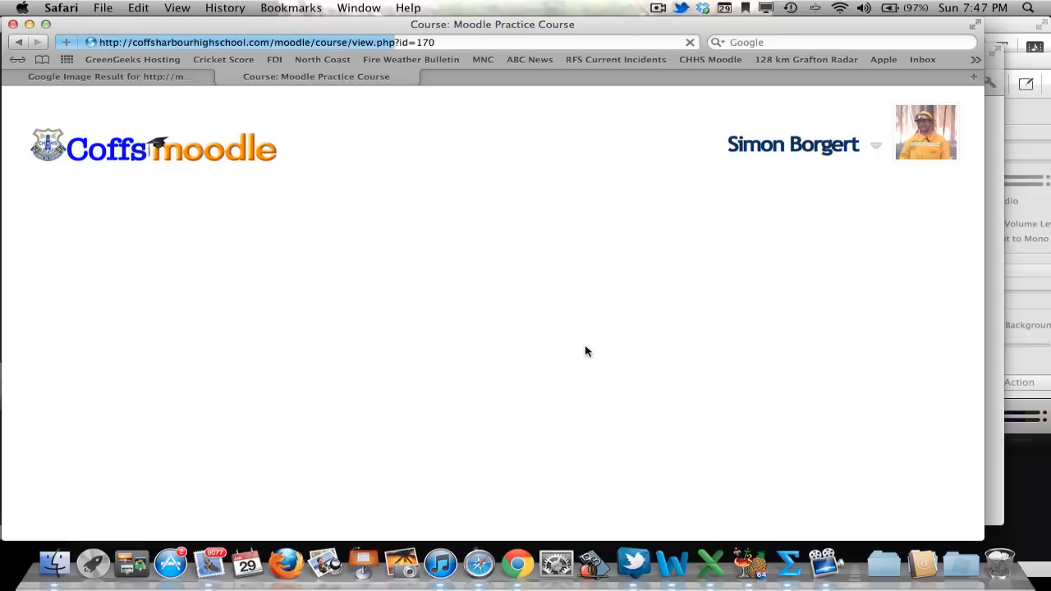
pyautogui.scroll(-2, 408, 395)
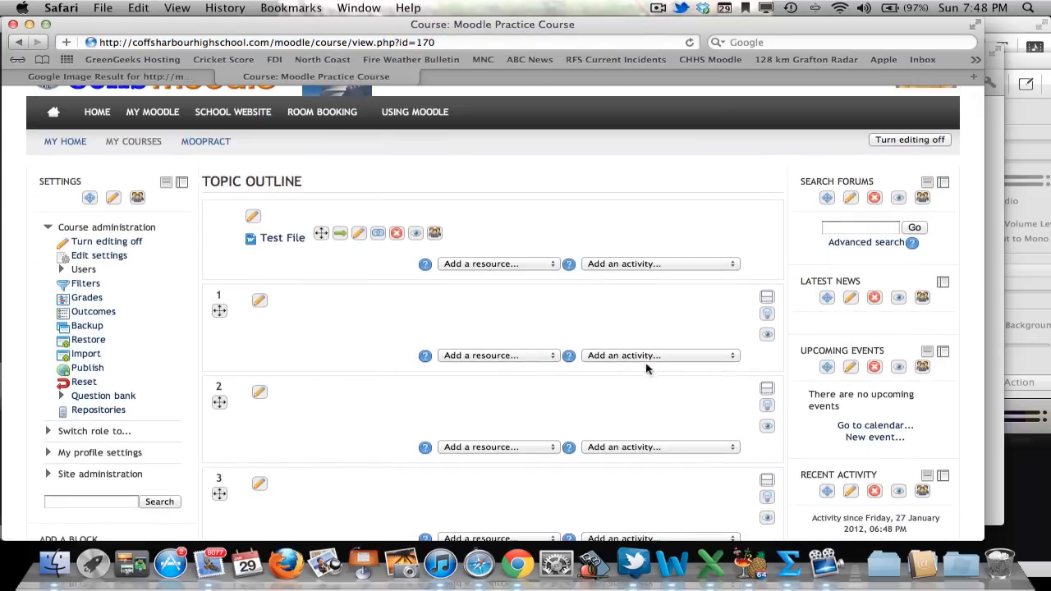
pyautogui.click(733, 359)
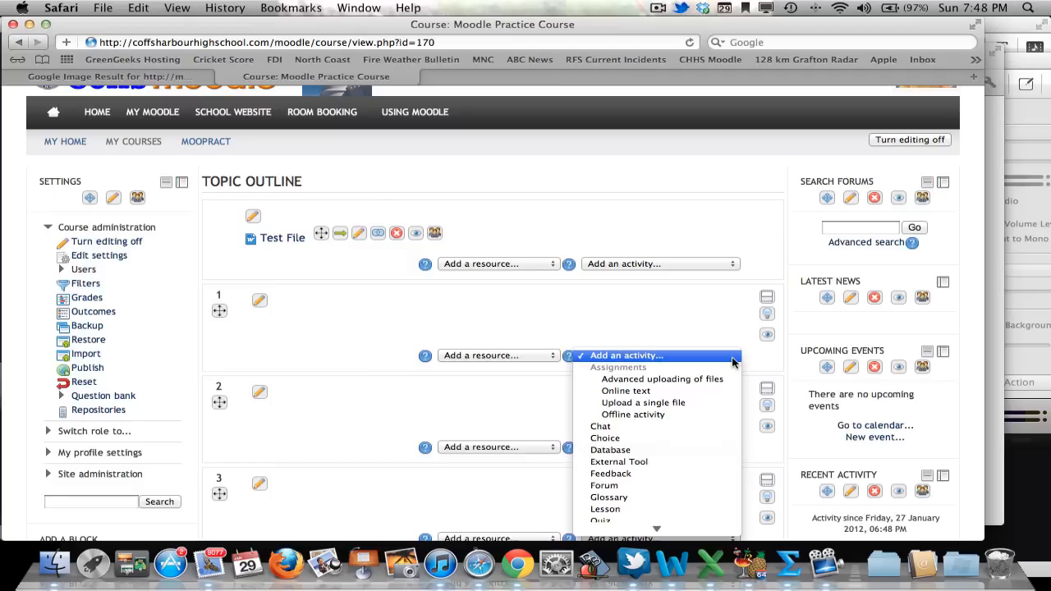
pyautogui.click(679, 380)
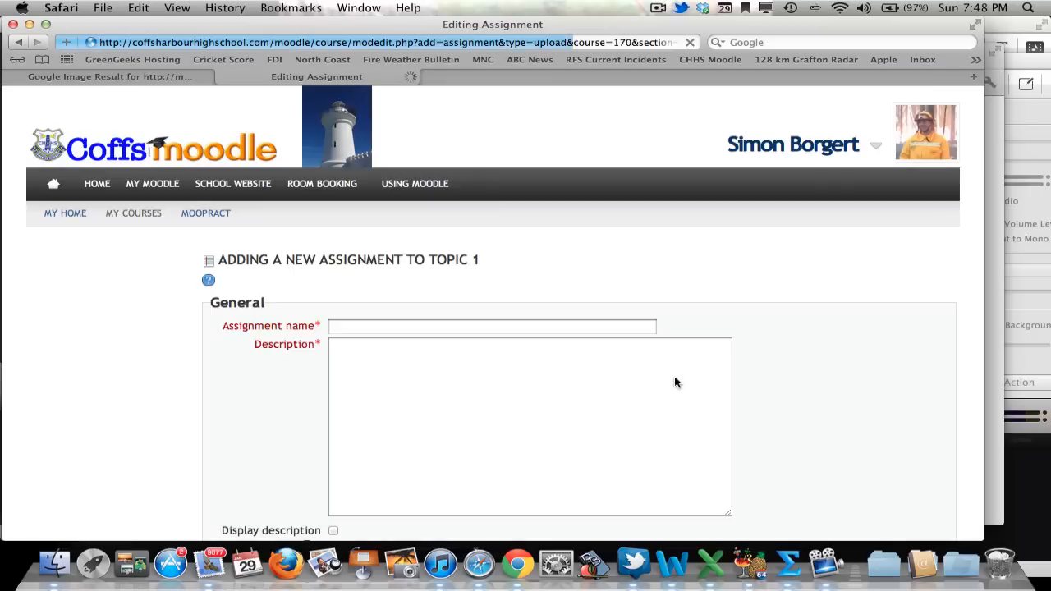
# Step: Name the assignment "Test Assignement" and enter "Test" as its description
pyautogui.click(566, 329)
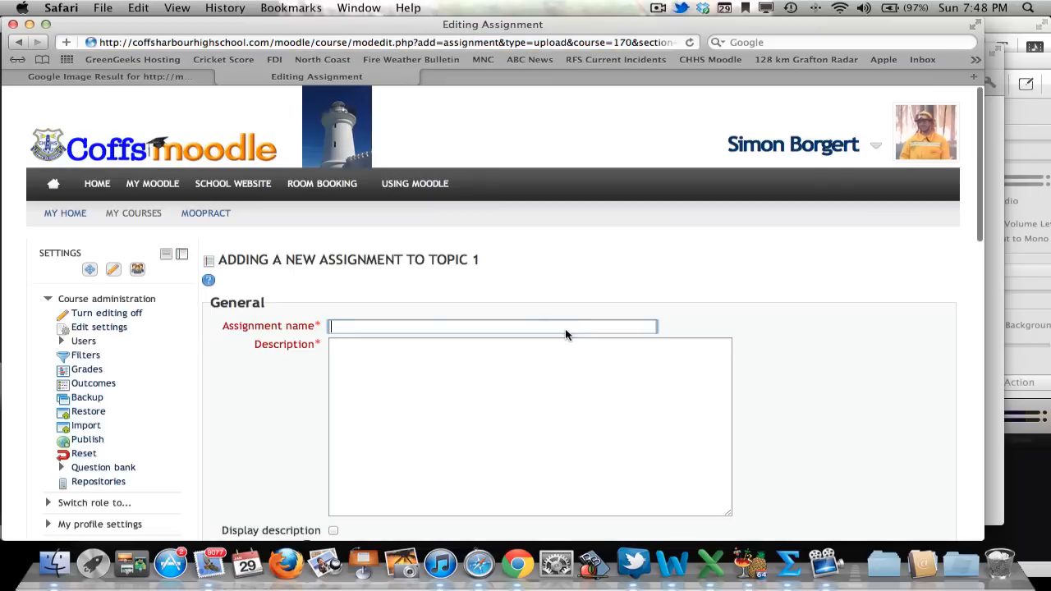
pyautogui.write('Test A')
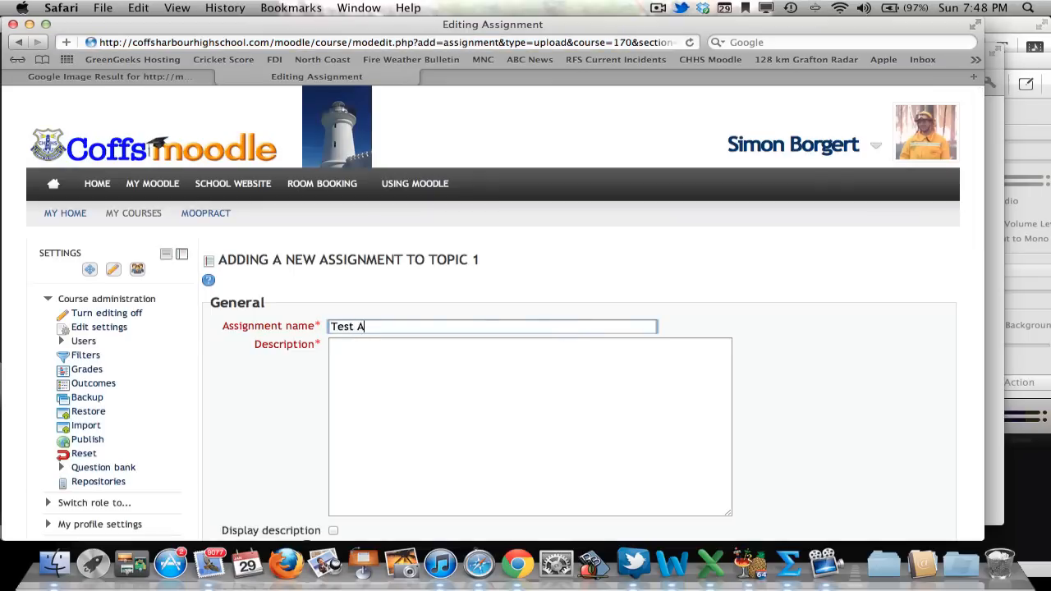
pyautogui.write('ssignement')
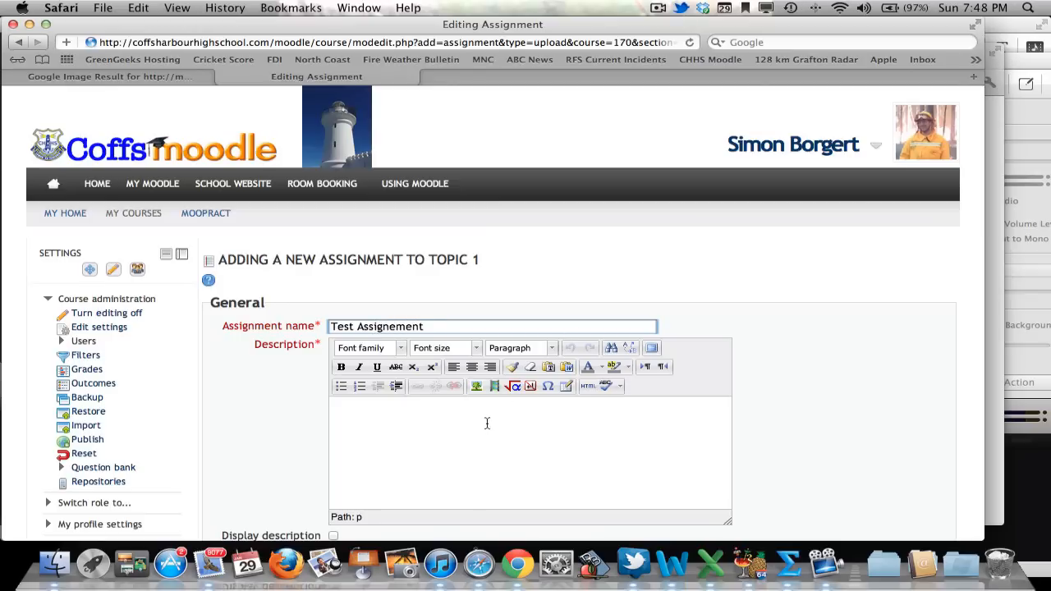
pyautogui.click(488, 423)
pyautogui.write('Test')
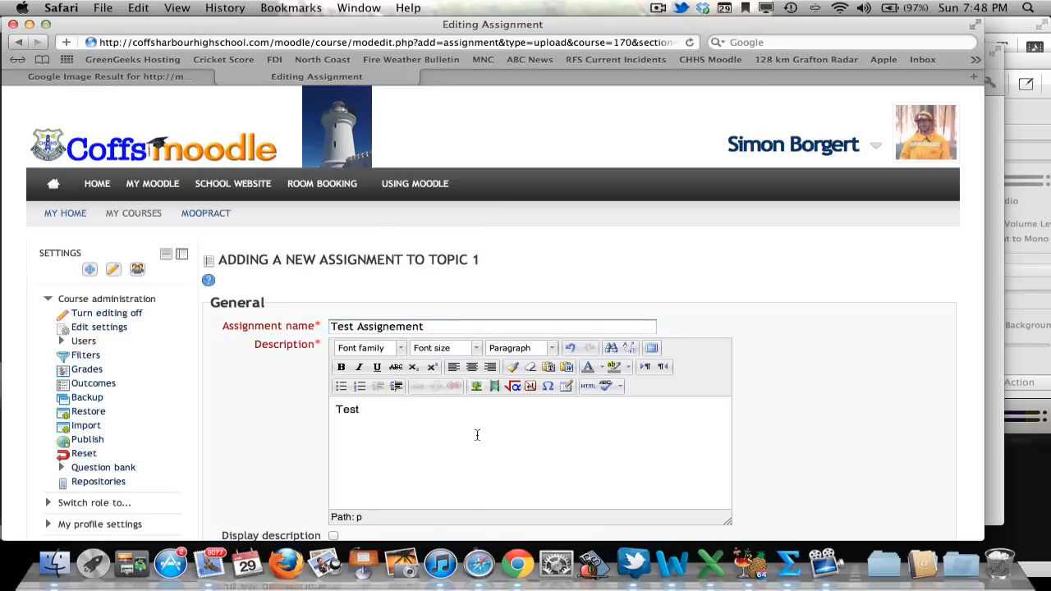
pyautogui.scroll(-5, 480, 431)
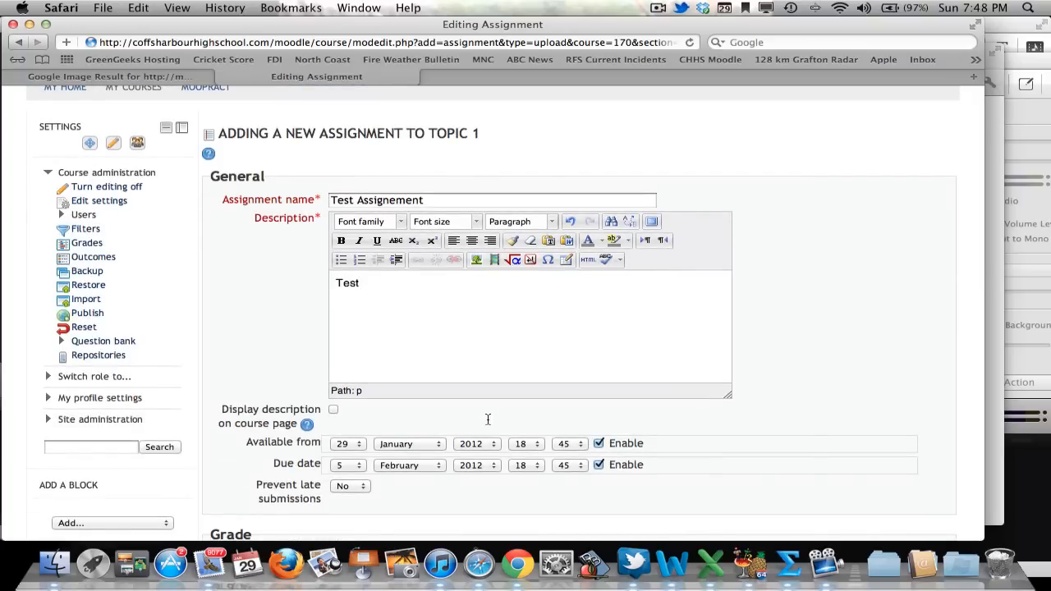
# Step: Correct the spelling of the assignment name so it reads "Test Assignment"
pyautogui.click(444, 201)
pyautogui.press('BackSpace')
pyautogui.press('BackSpace')
pyautogui.press('BackSpace')
pyautogui.press('BackSpace')
pyautogui.press('BackSpace')
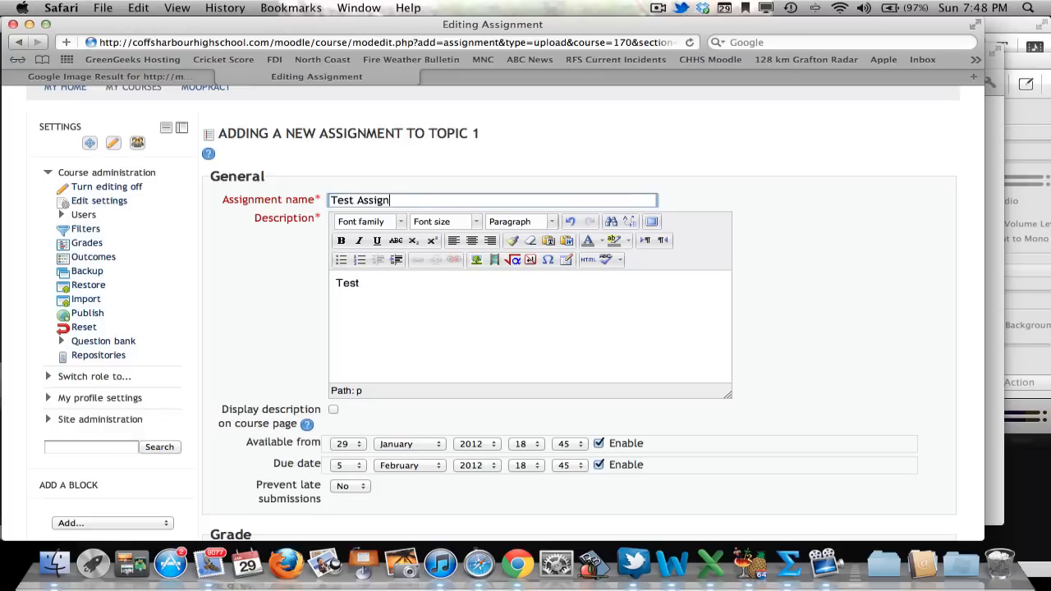
pyautogui.write('ment')
pyautogui.click(384, 283)
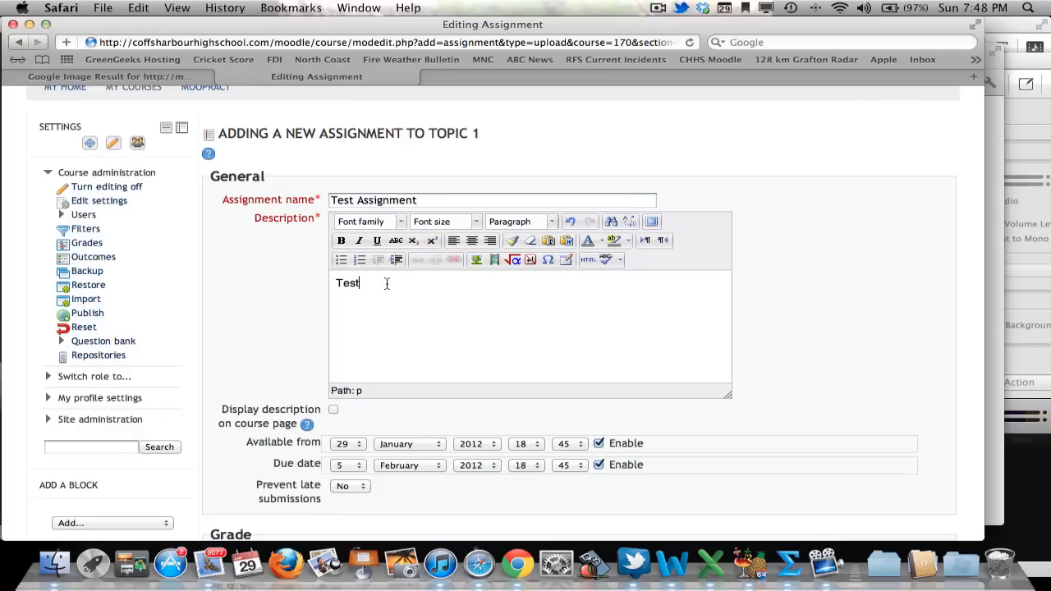
# Step: Switch to Chrome and copy the link address of "Test File" from the student view of the course page
pyautogui.doubleClick(452, 81)
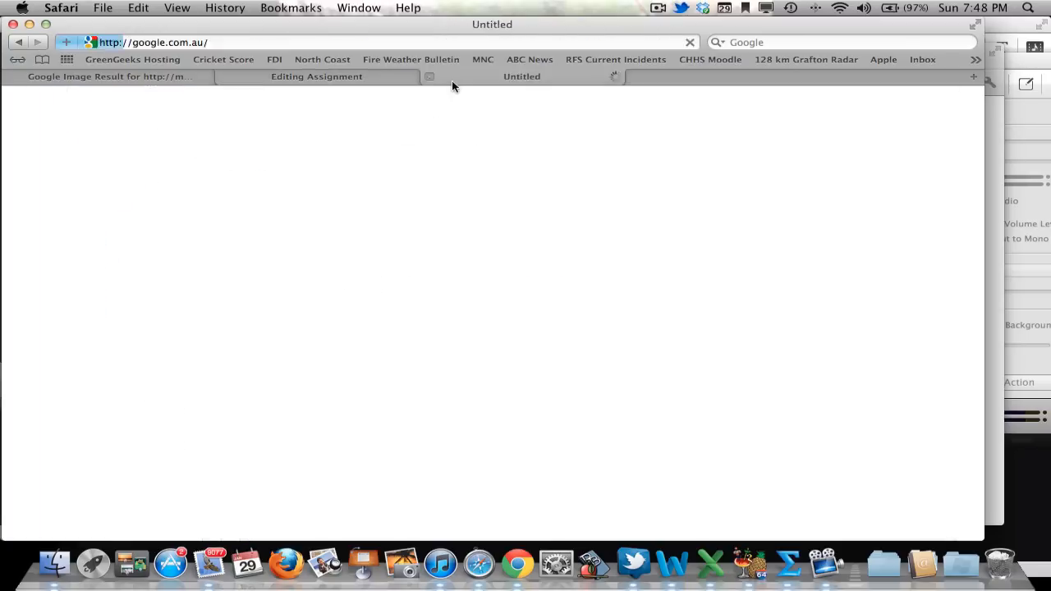
pyautogui.click(402, 77)
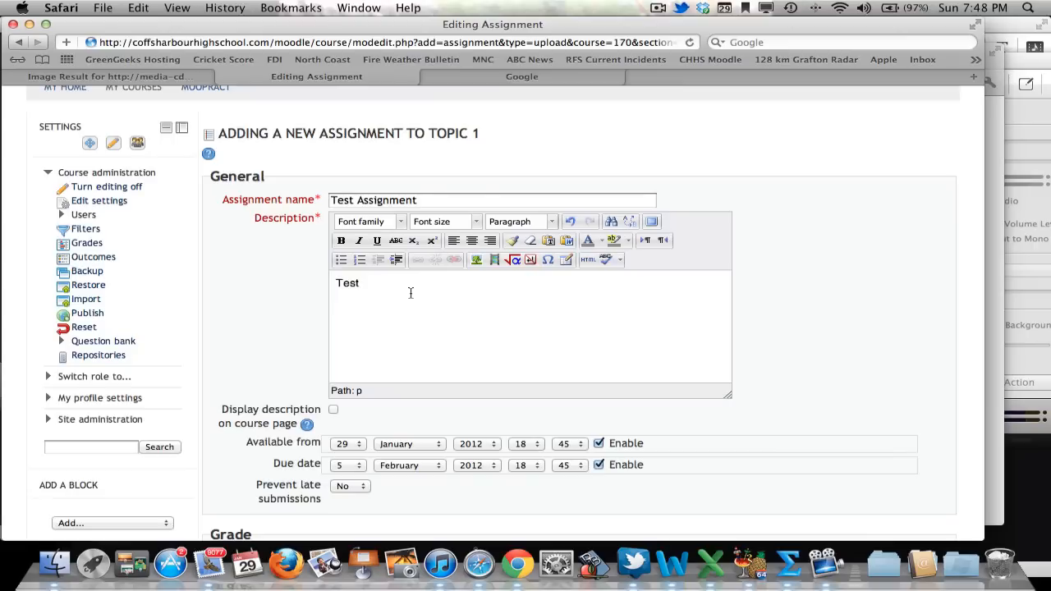
pyautogui.click(520, 565)
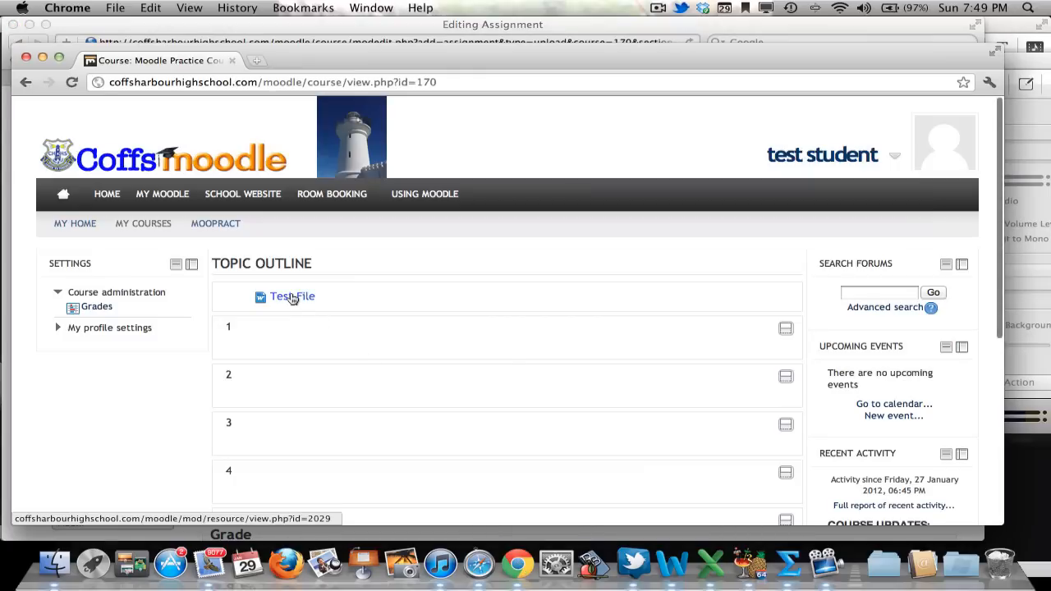
pyautogui.rightClick(292, 298)
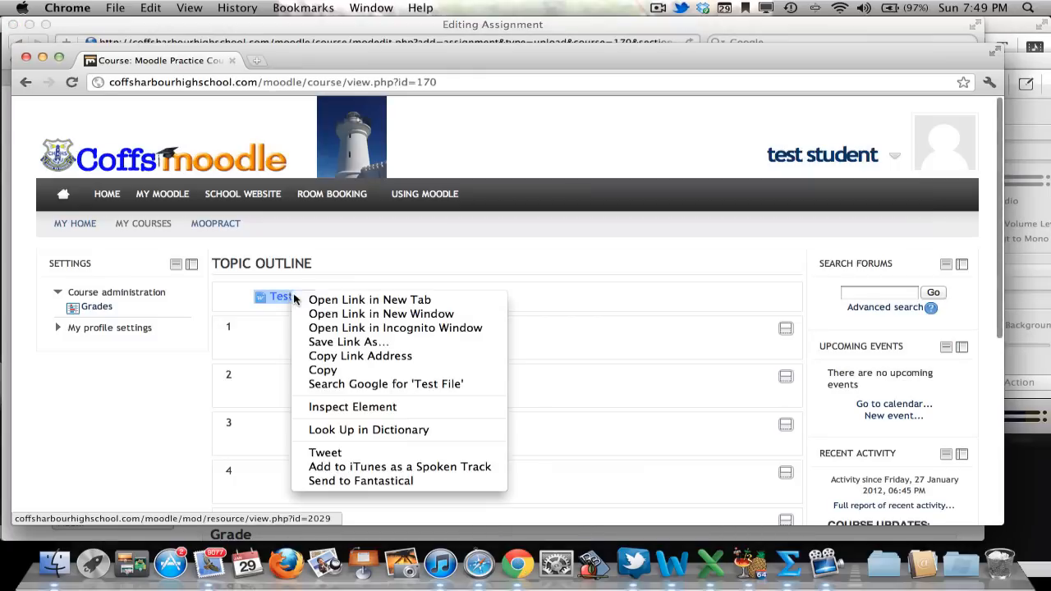
pyautogui.click(348, 359)
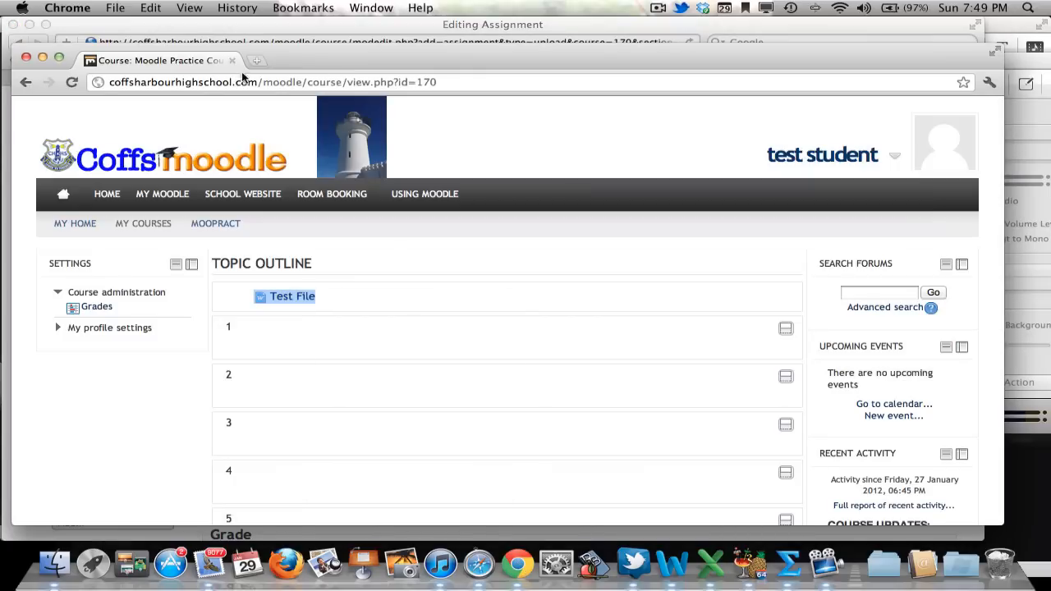
# Step: Back in Safari, link the word "Test" in the description to the copied address, set to open in a new window (_blank)
pyautogui.click(325, 34)
pyautogui.click(371, 279)
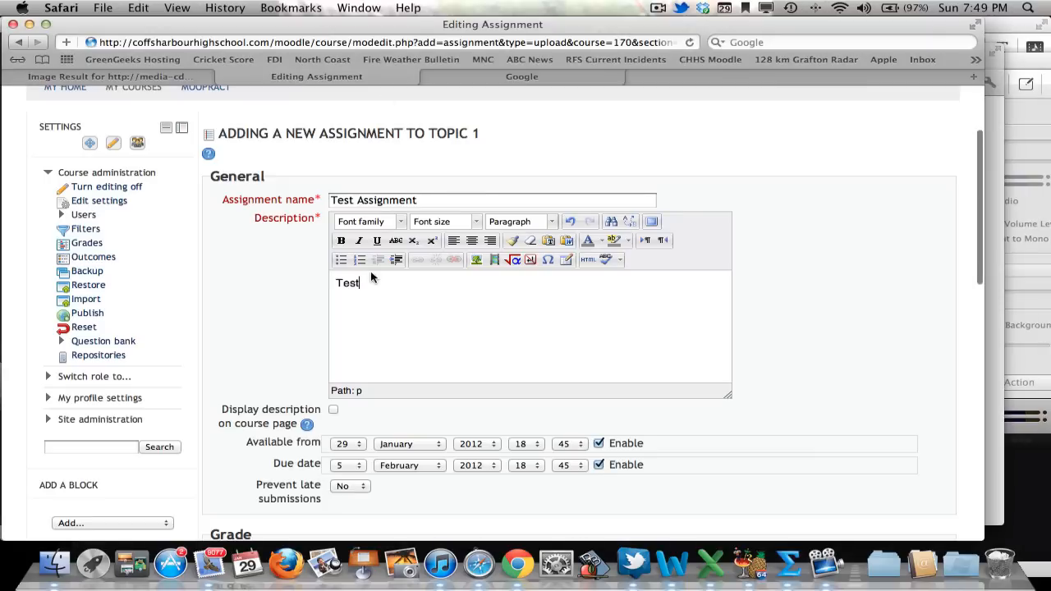
pyautogui.doubleClick(362, 285)
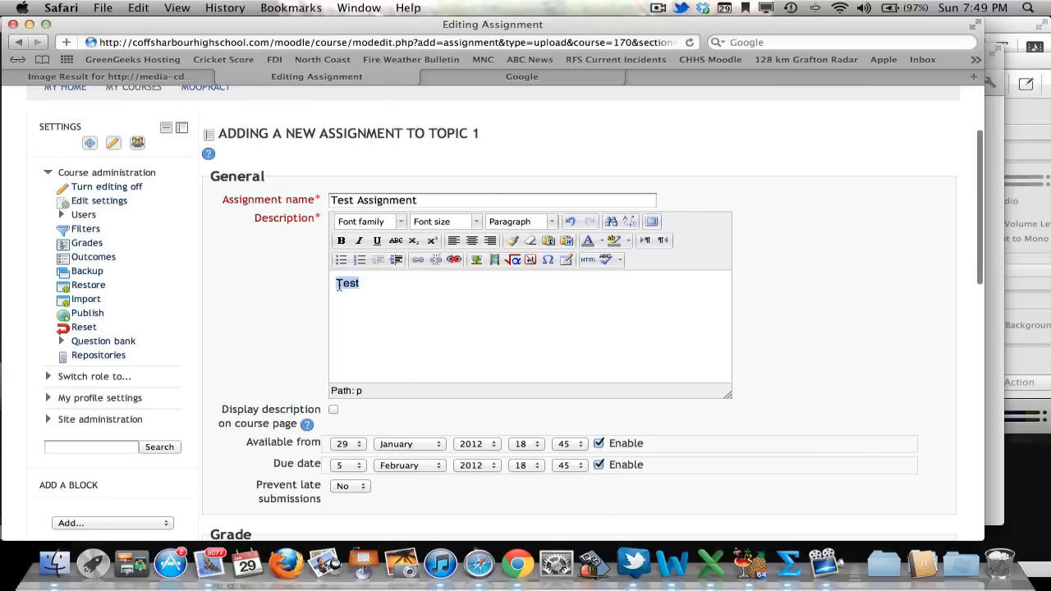
pyautogui.click(417, 259)
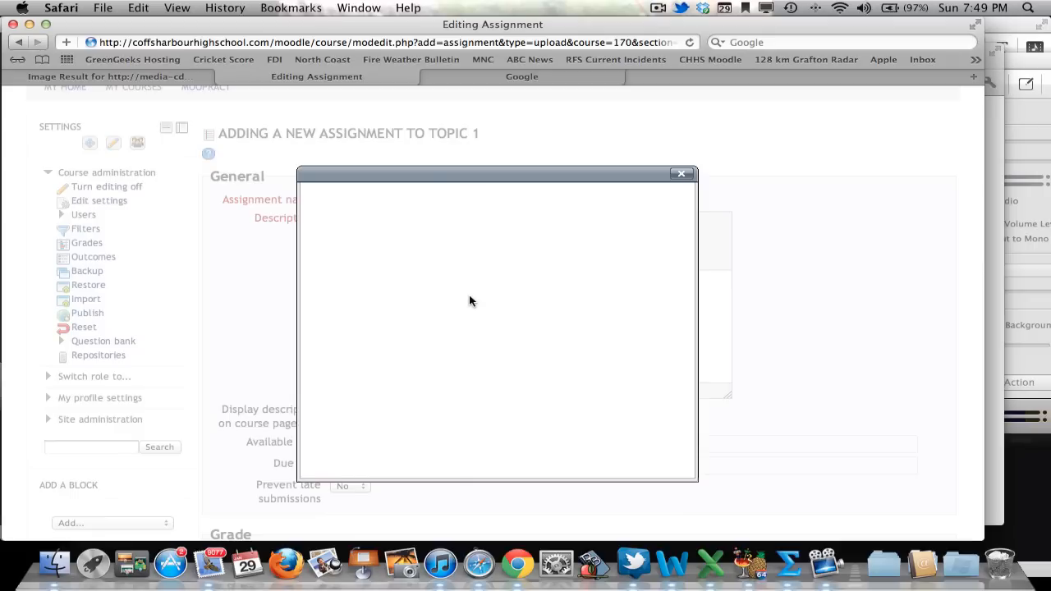
pyautogui.rightClick(441, 231)
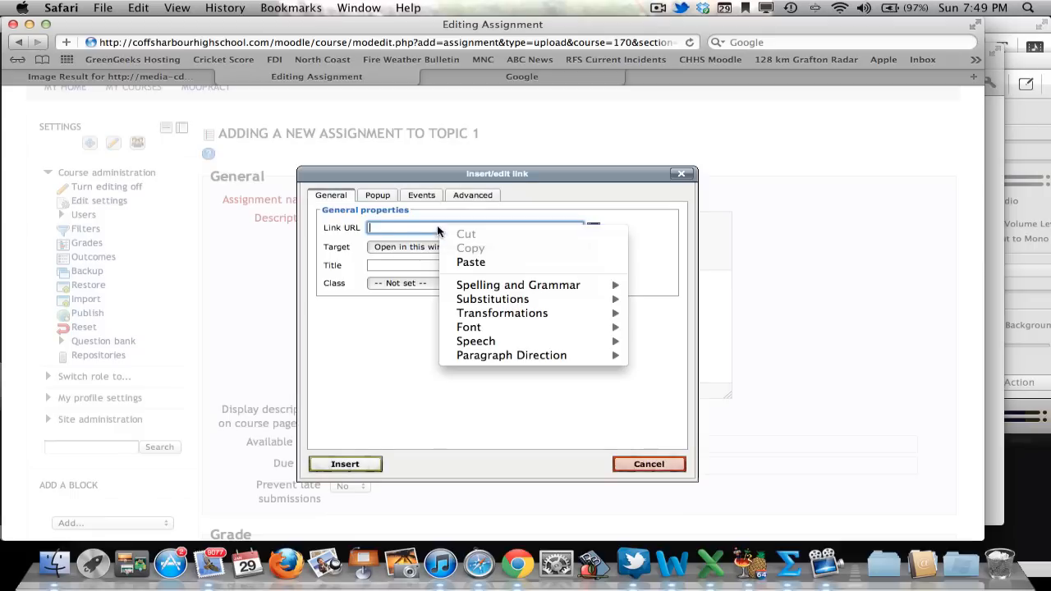
pyautogui.click(479, 263)
pyautogui.click(498, 245)
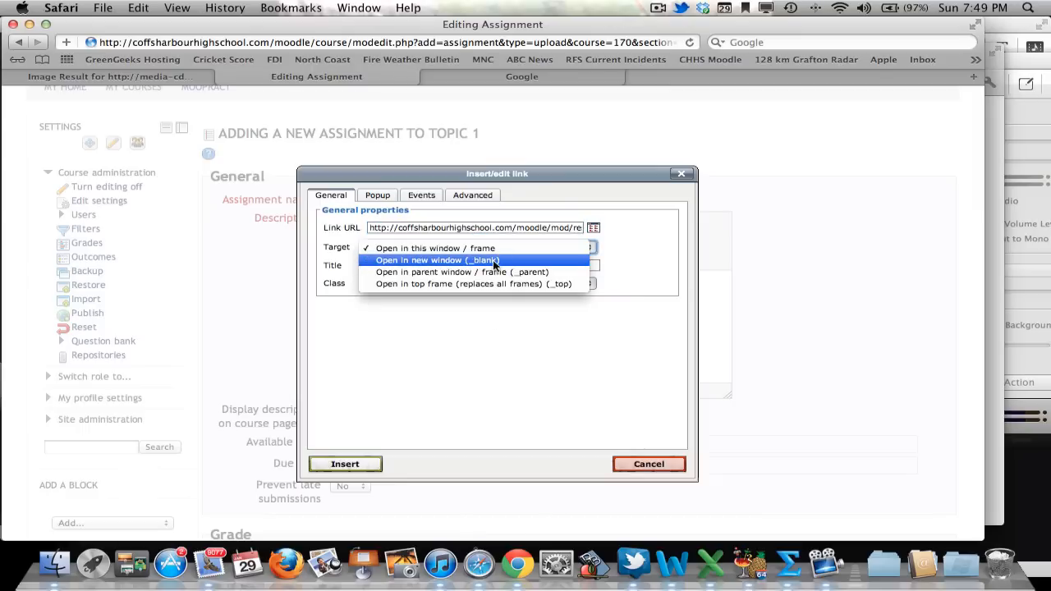
pyautogui.click(496, 261)
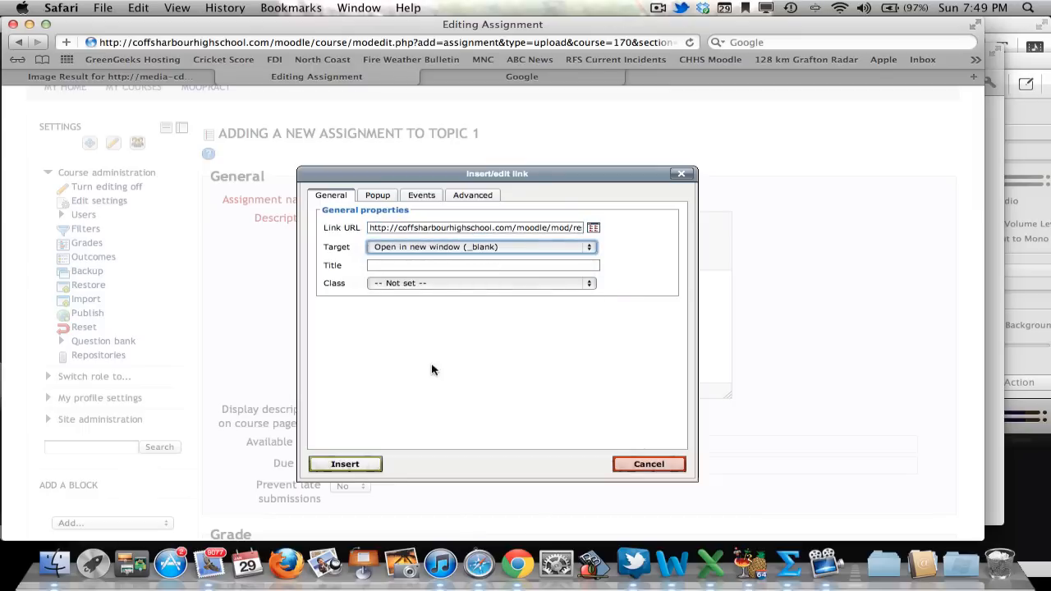
pyautogui.click(345, 465)
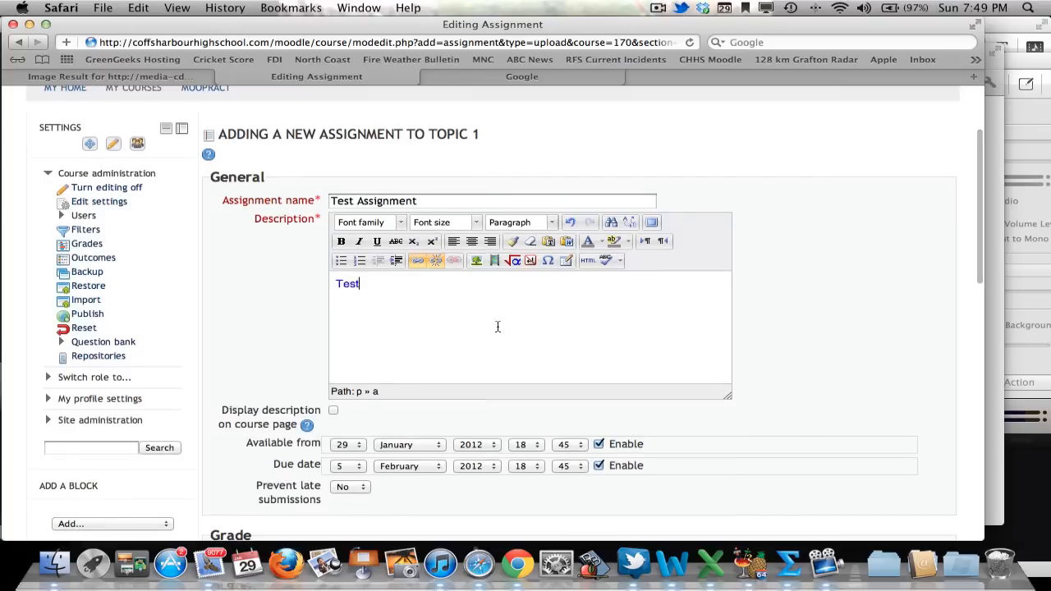
# Step: Add a new paragraph reading "SOme instructions" below the link in the description
pyautogui.press('Return')
pyautogui.write('SOme instructions')
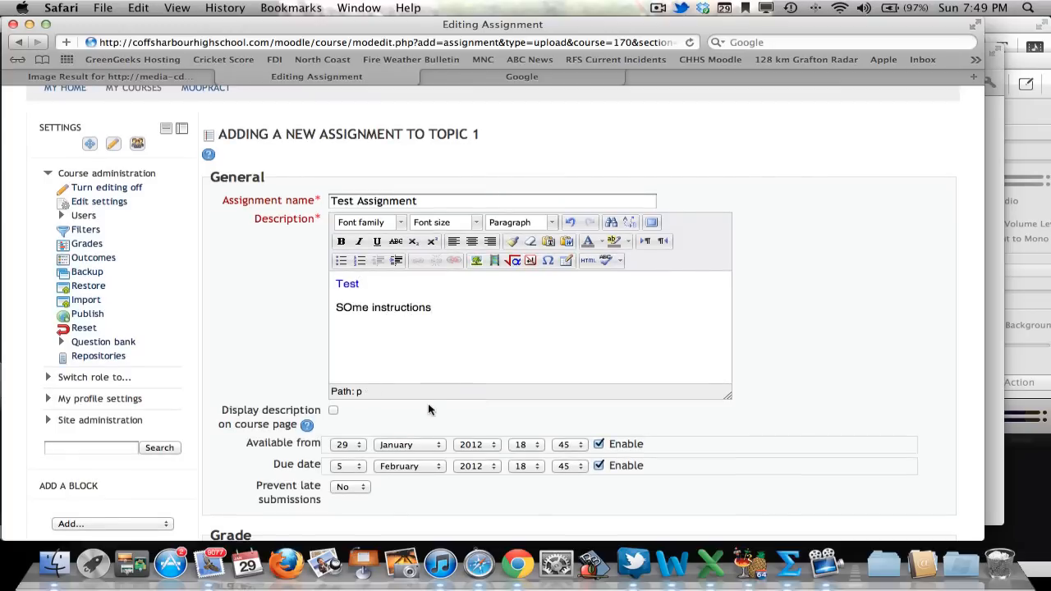
pyautogui.scroll(-3, 471, 391)
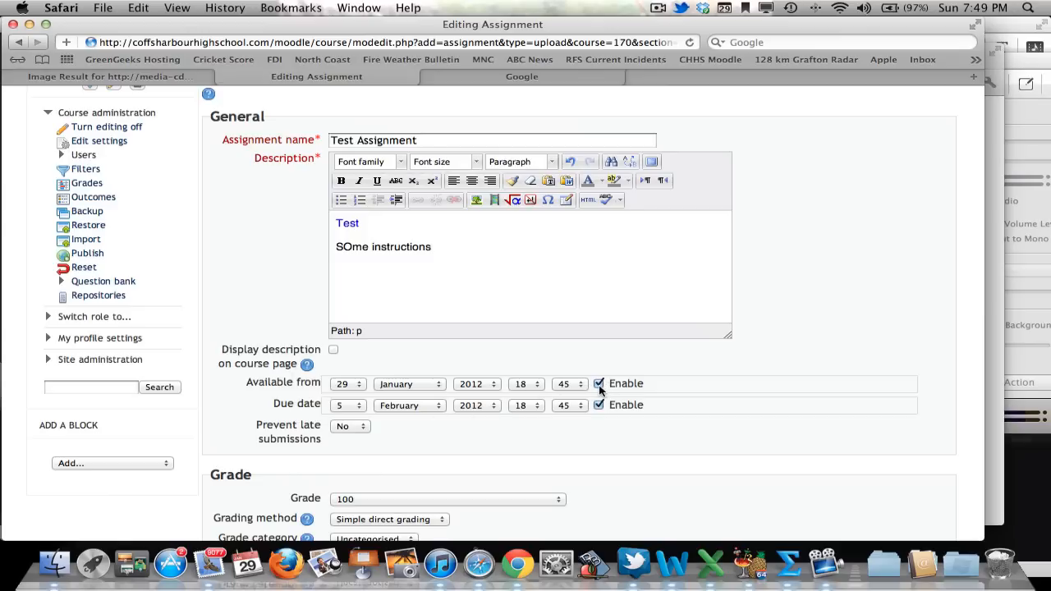
# Step: Examine the available choices for the assignment's grade, grading method, grade category and maximum upload size
pyautogui.scroll(-3, 517, 415)
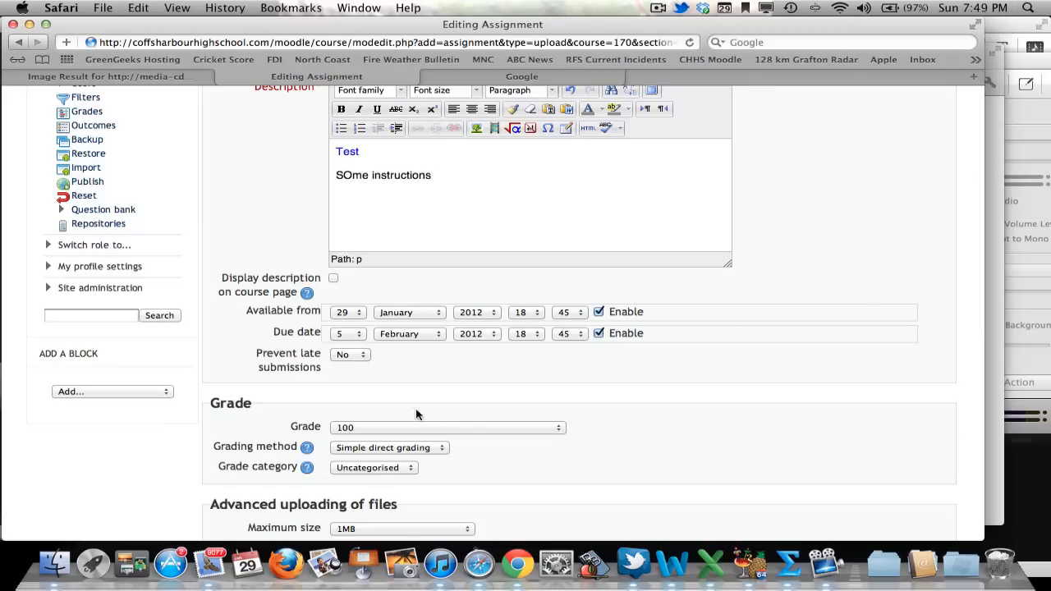
pyautogui.scroll(-1, 512, 403)
pyautogui.click(481, 417)
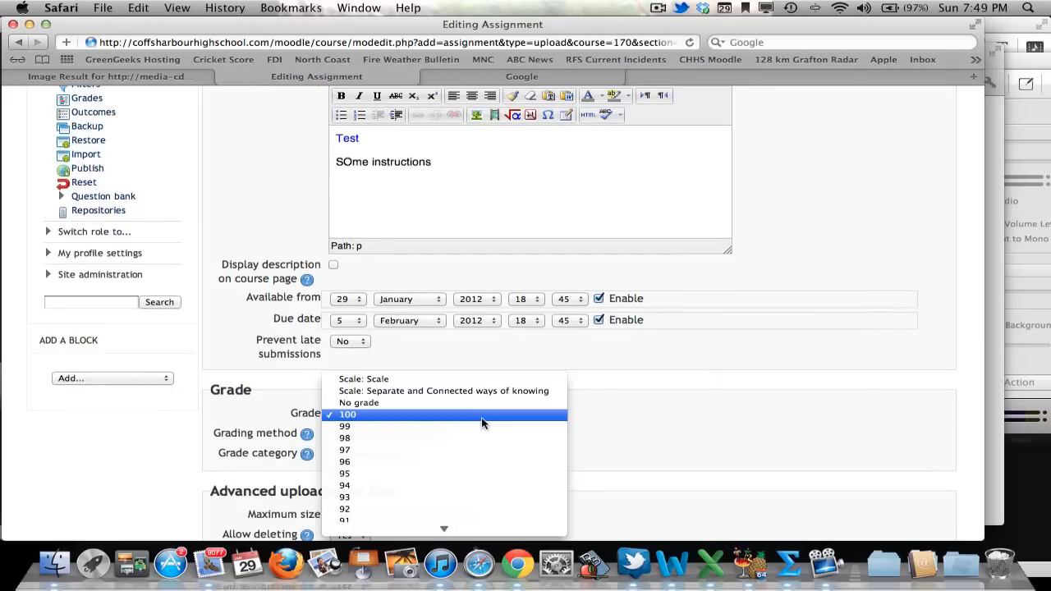
pyautogui.click(482, 417)
pyautogui.scroll(-2, 579, 427)
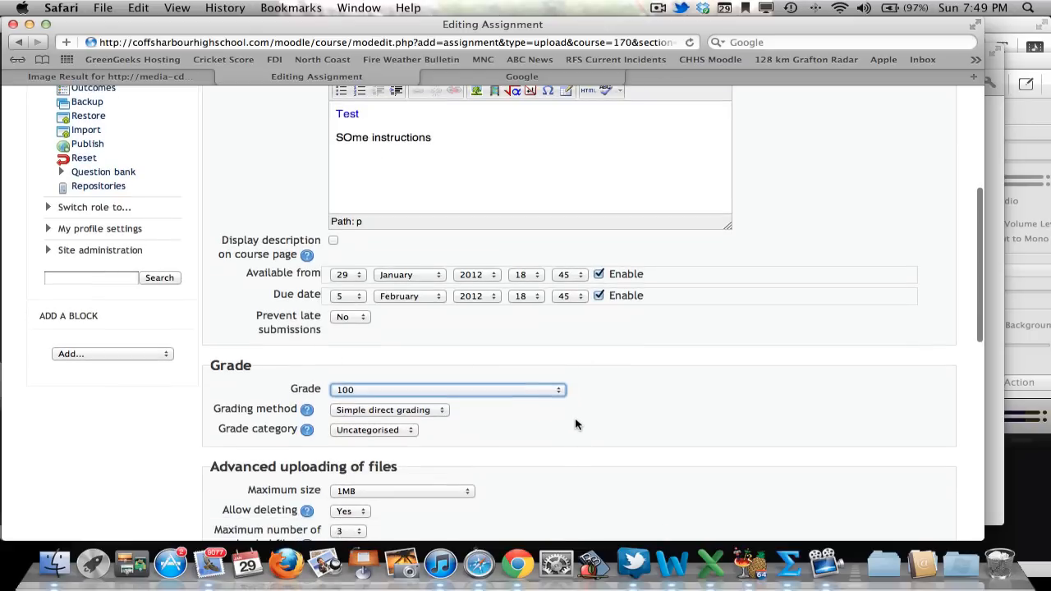
pyautogui.scroll(-5, 576, 425)
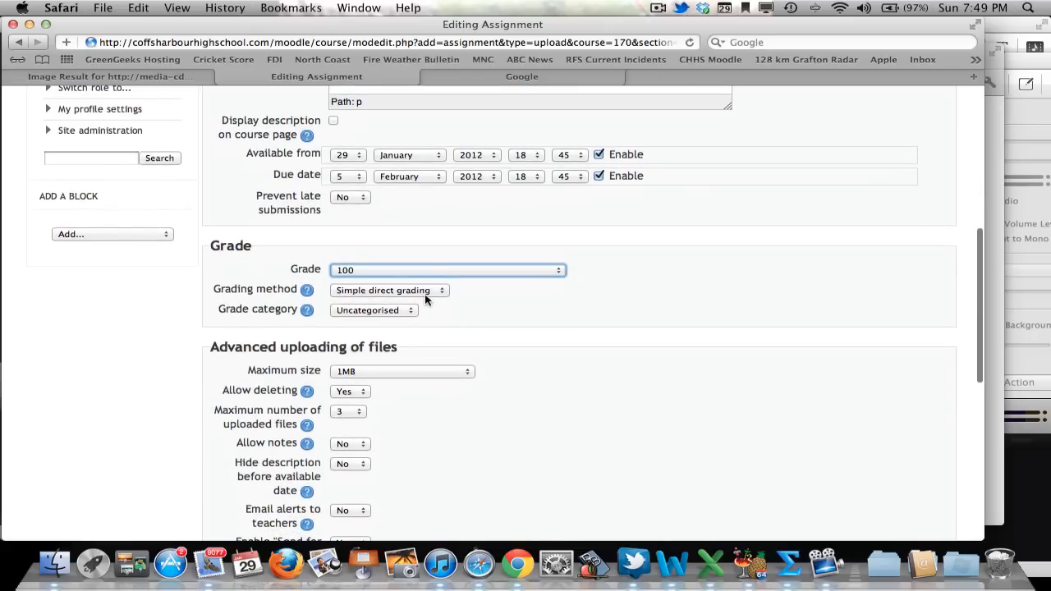
pyautogui.click(425, 294)
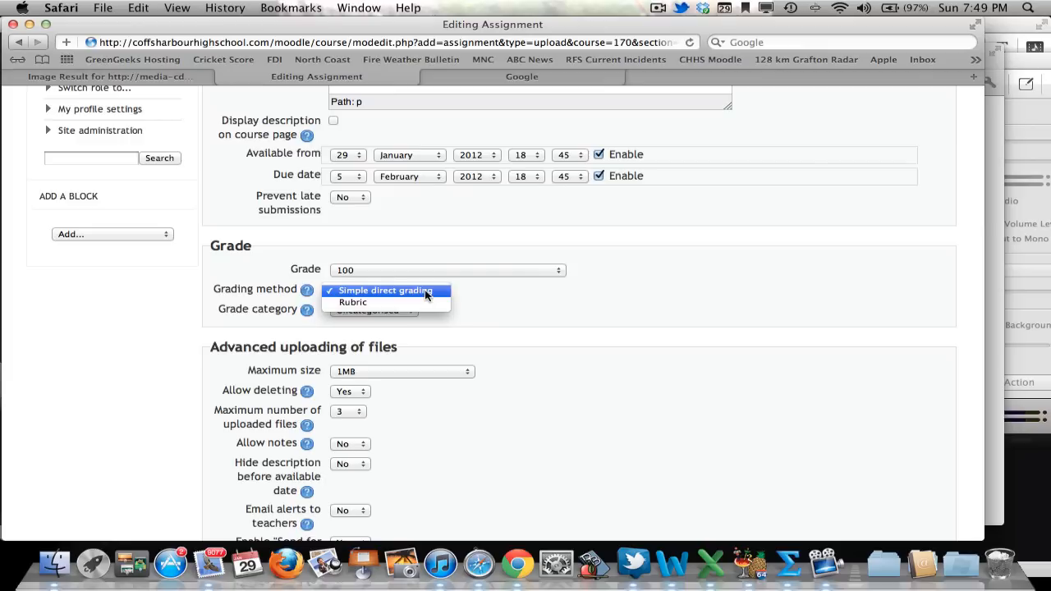
pyautogui.click(532, 308)
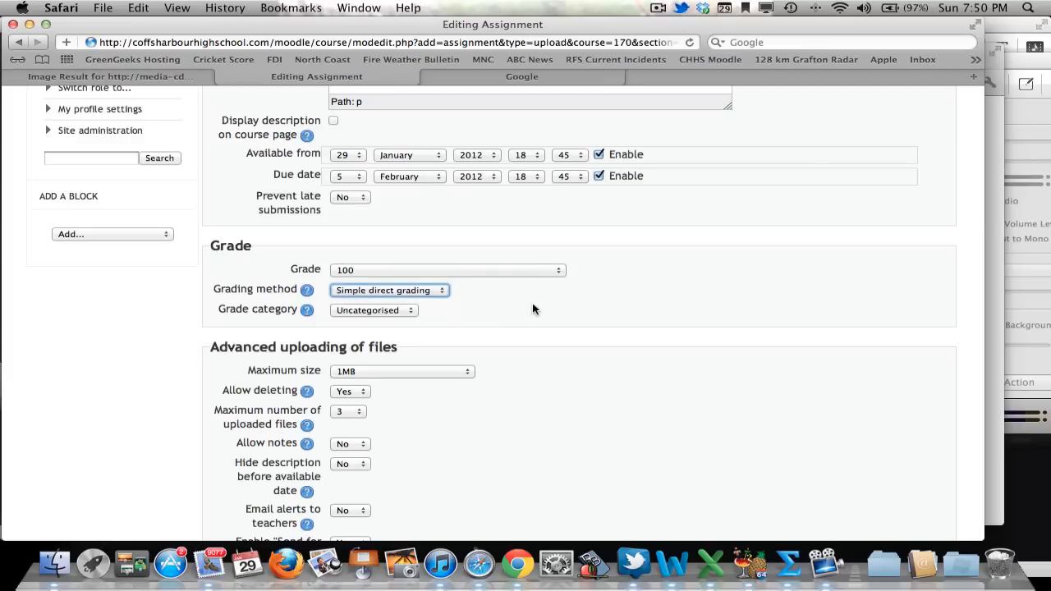
pyautogui.click(412, 313)
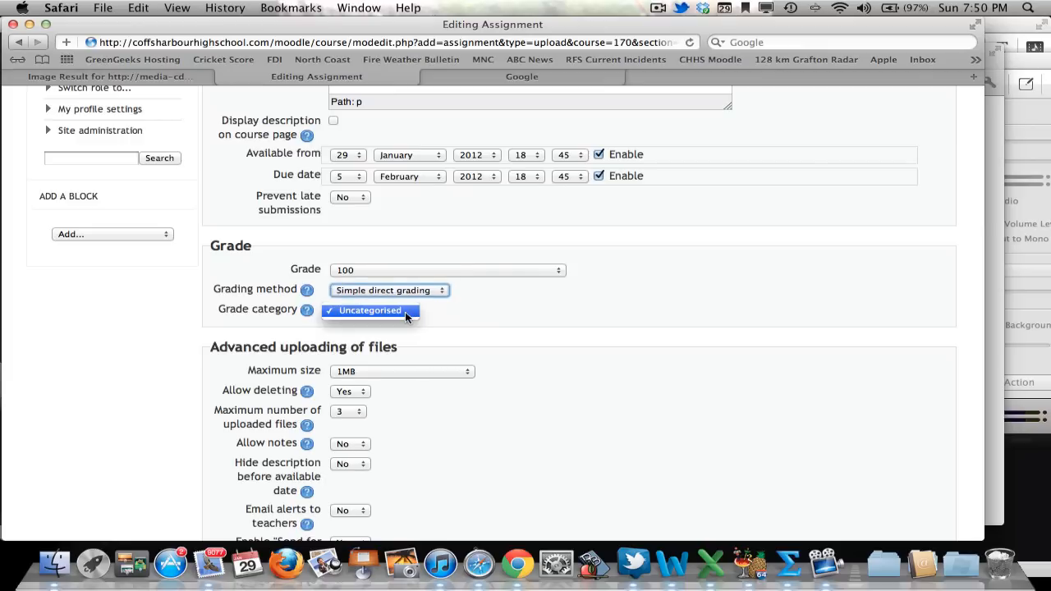
pyautogui.click(451, 317)
pyautogui.scroll(-3, 617, 387)
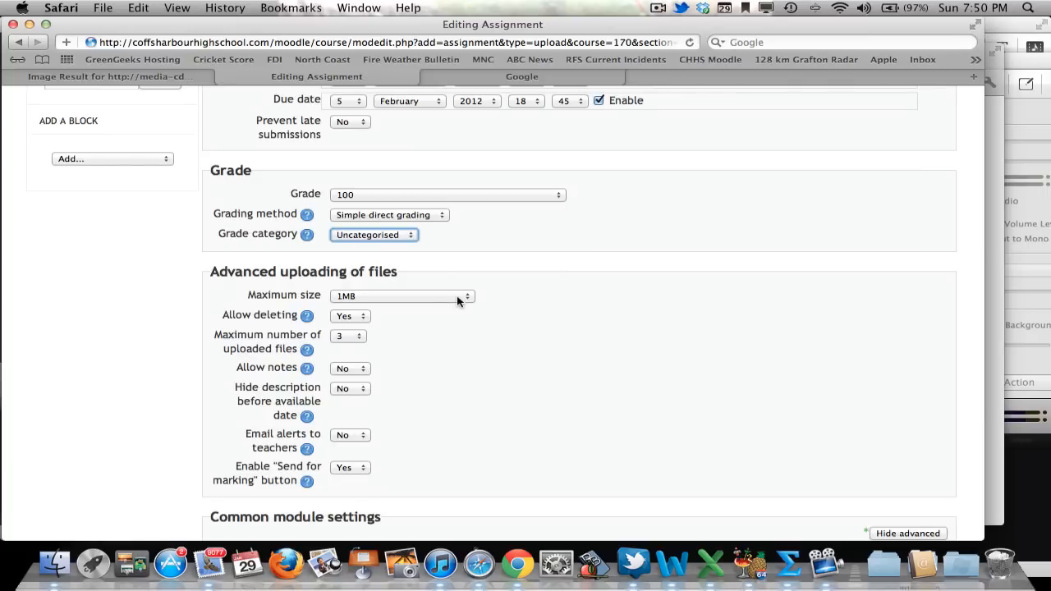
pyautogui.click(457, 301)
pyautogui.click(457, 300)
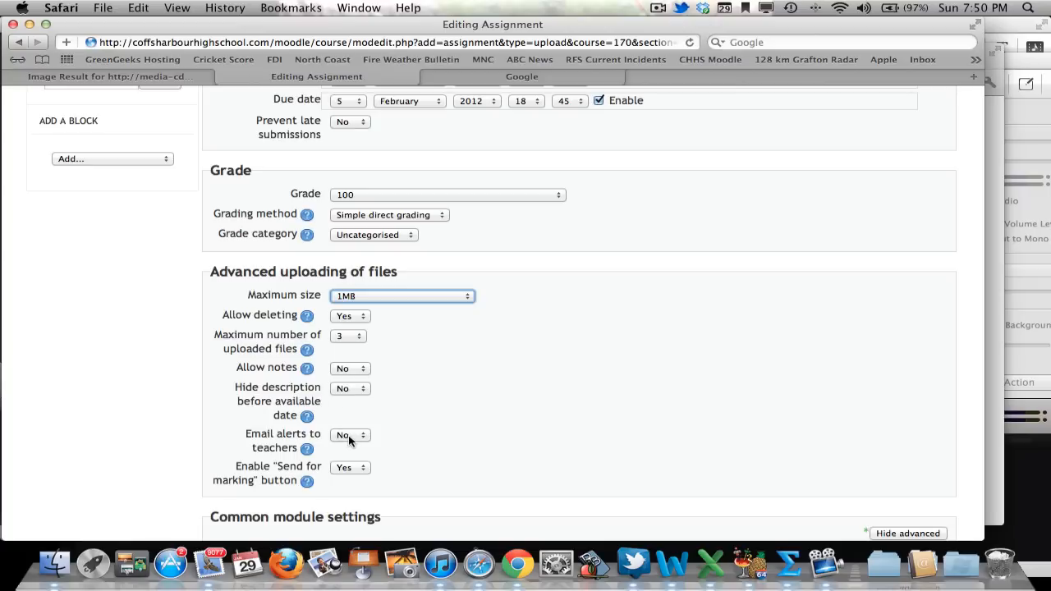
# Step: Disable the "Send for marking" button for the assignment, then save and display the assignment
pyautogui.click(350, 468)
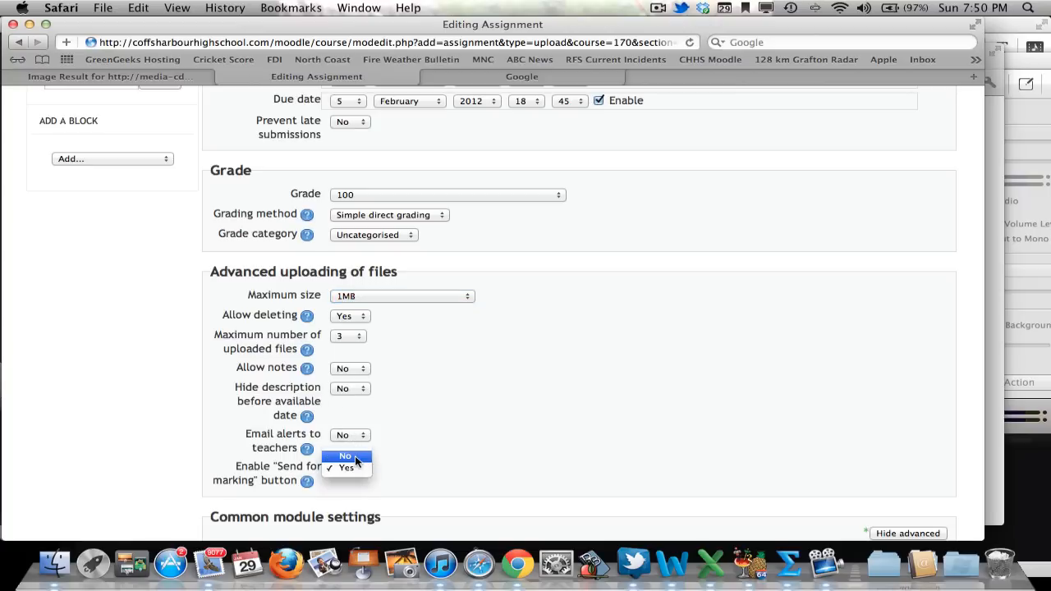
pyautogui.click(356, 458)
pyautogui.scroll(-3, 450, 444)
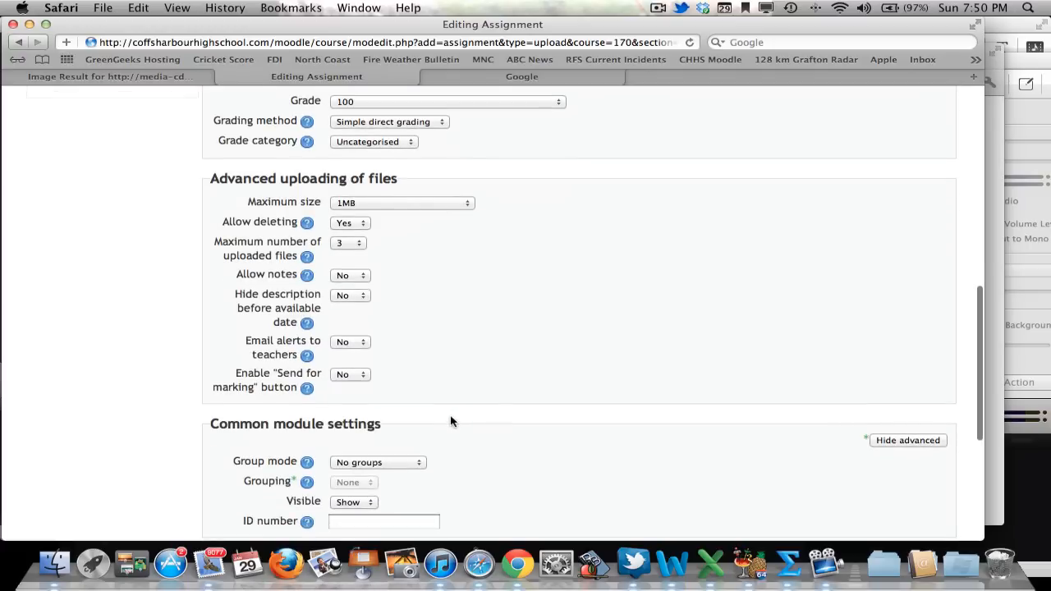
pyautogui.scroll(-3, 450, 421)
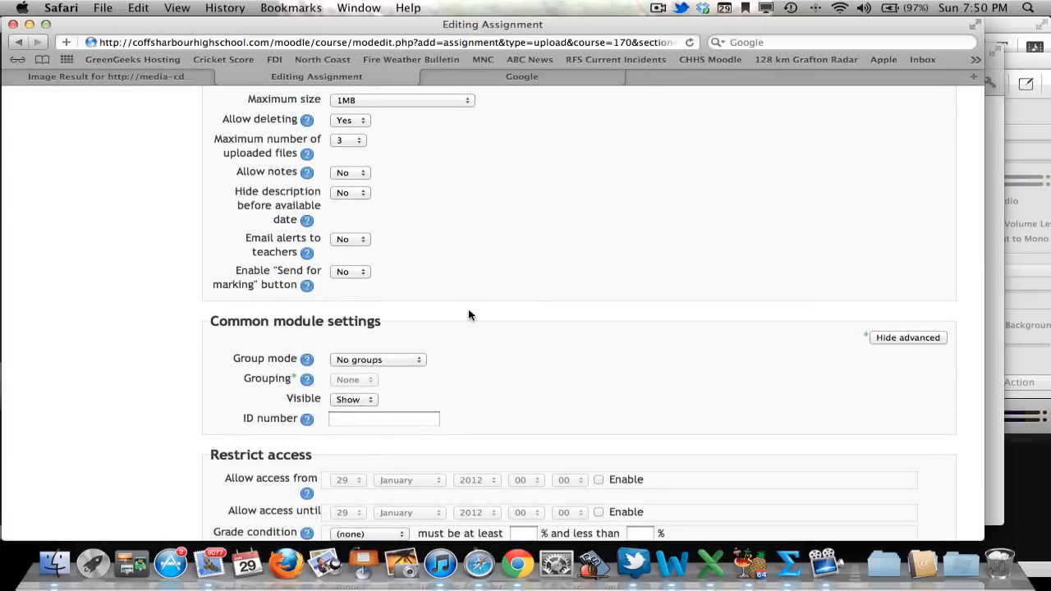
pyautogui.scroll(-2, 488, 300)
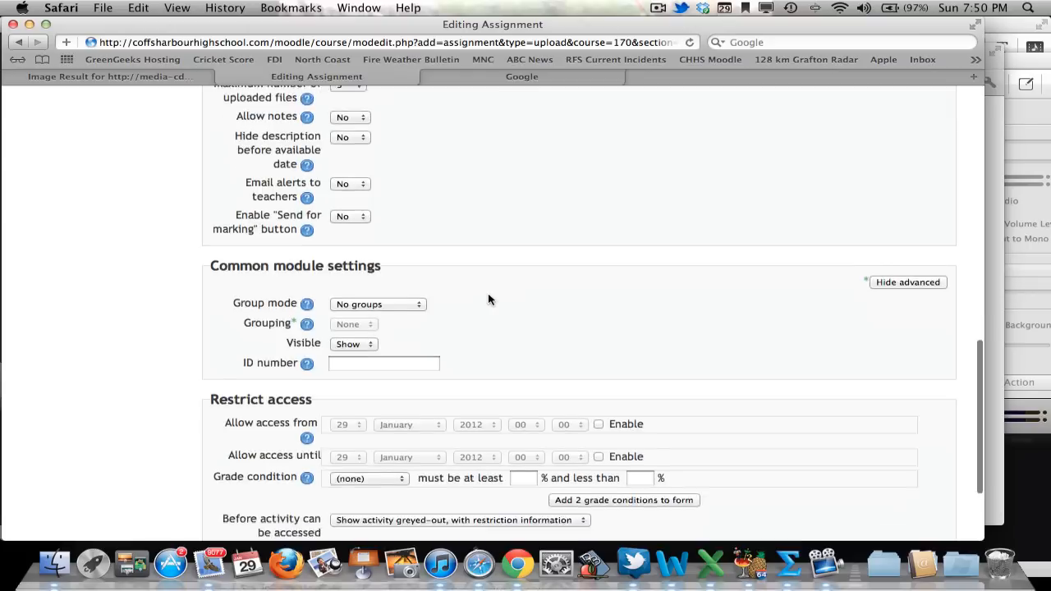
pyautogui.scroll(-1, 488, 299)
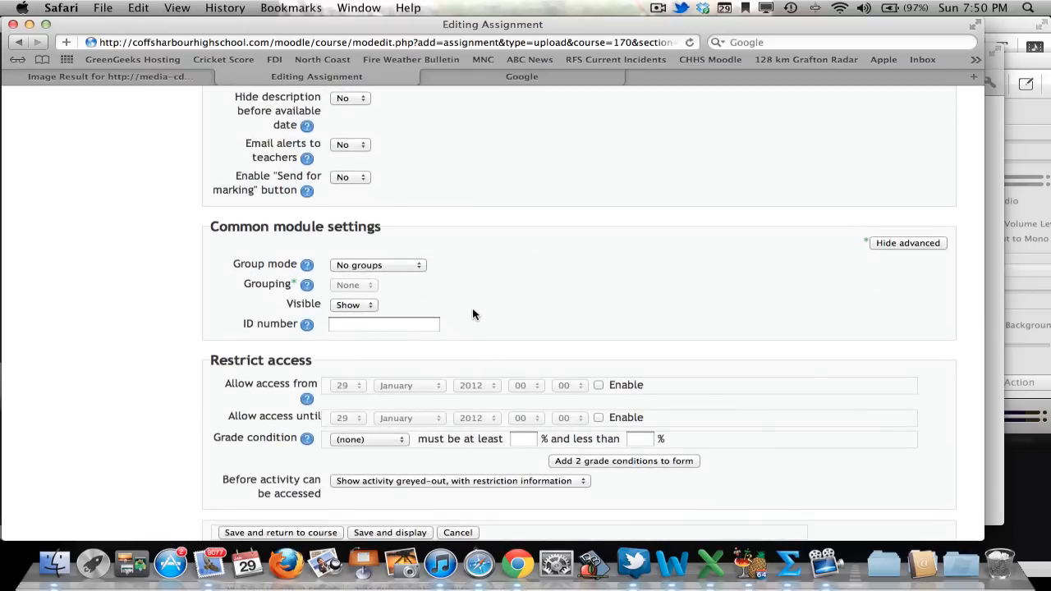
pyautogui.scroll(-3, 473, 315)
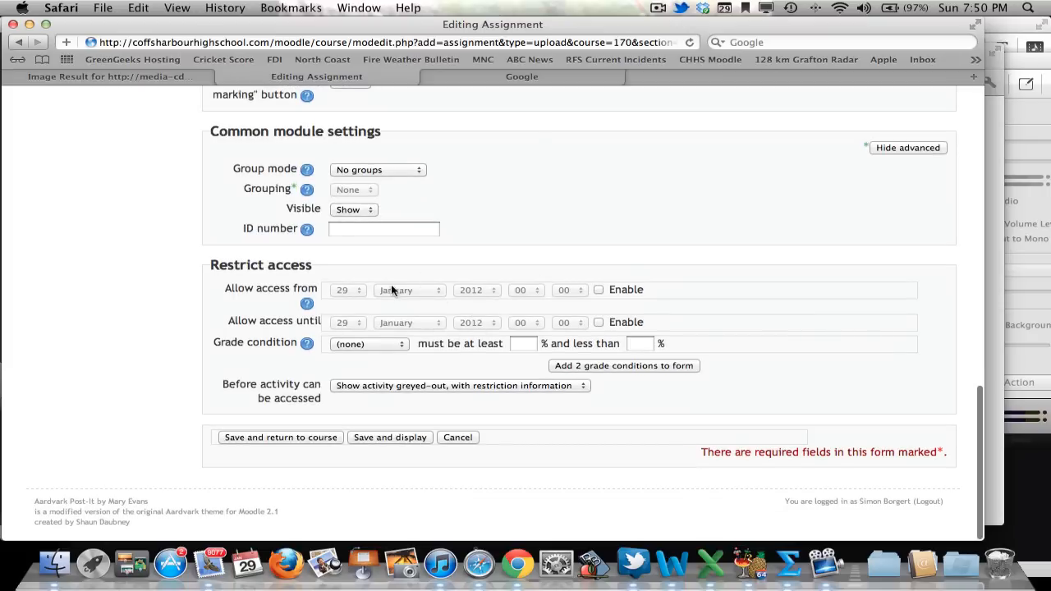
pyautogui.click(385, 440)
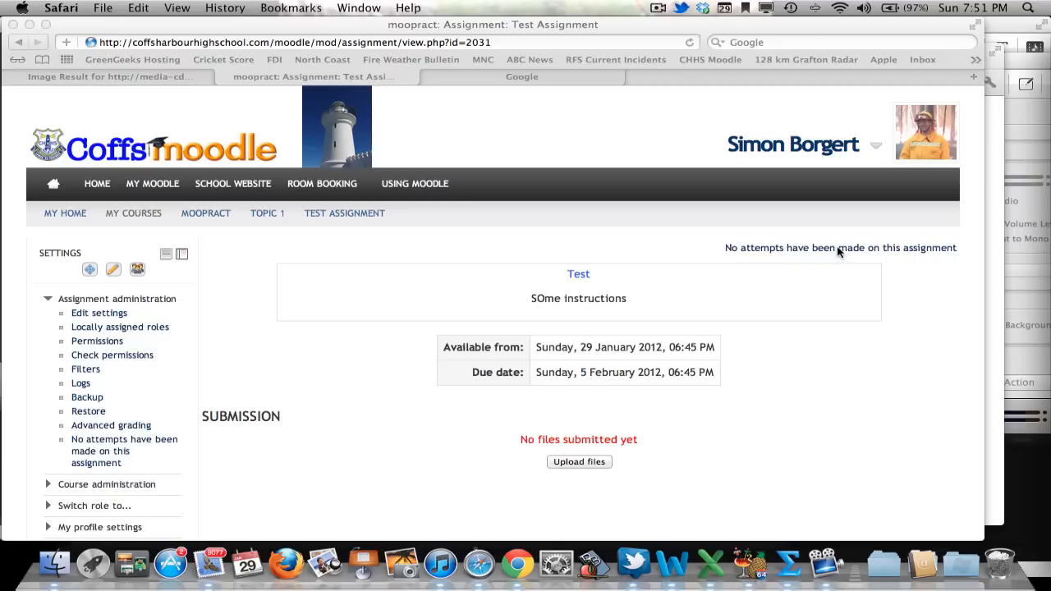
# Step: Switch to Chrome, reload the student's view of the course page and open "Test Assignment" in topic 1
pyautogui.click(518, 564)
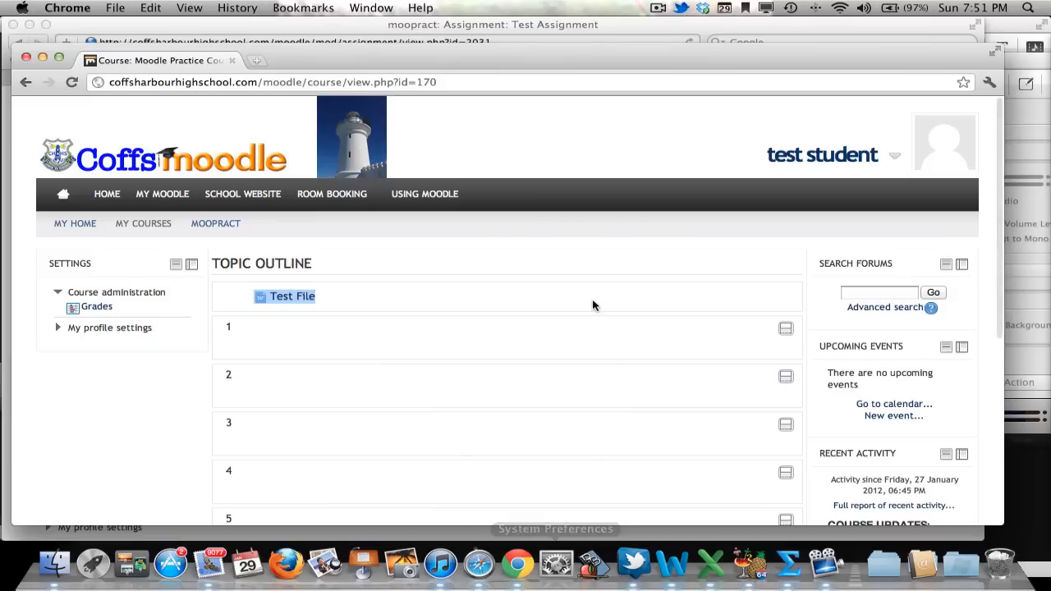
pyautogui.click(572, 319)
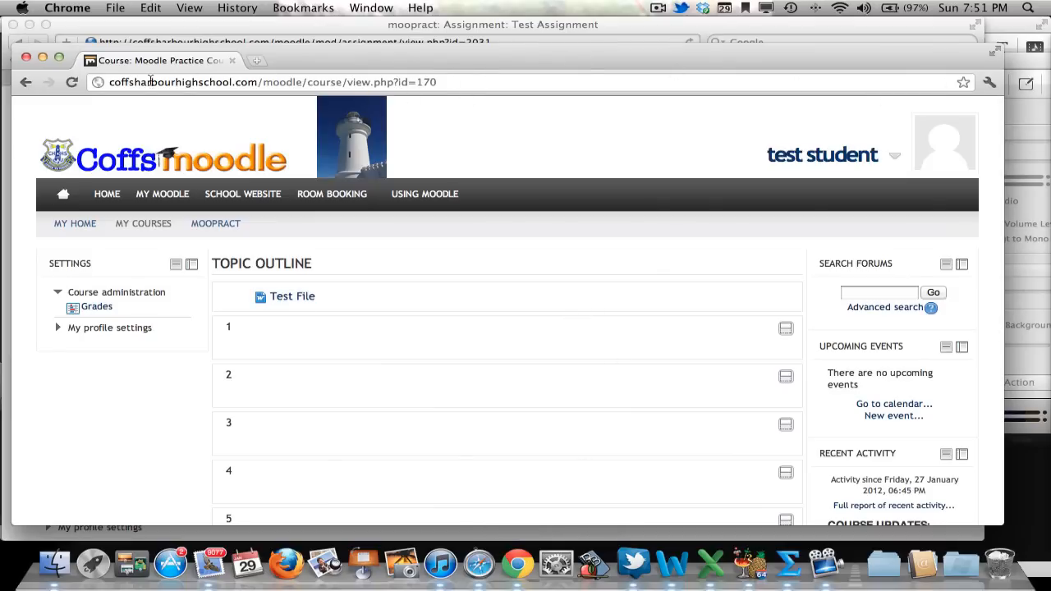
pyautogui.click(71, 82)
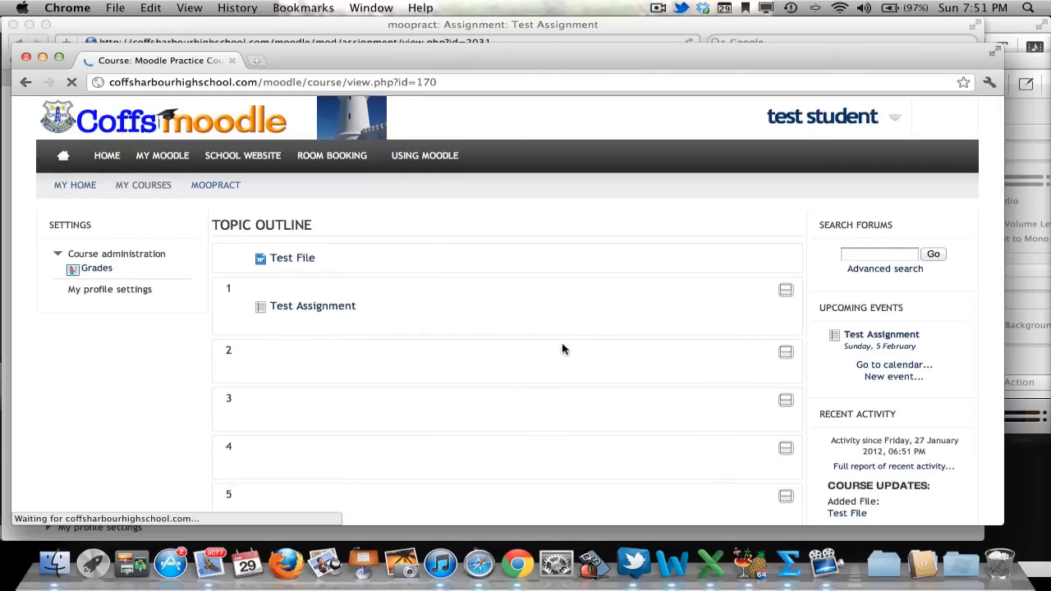
pyautogui.click(321, 312)
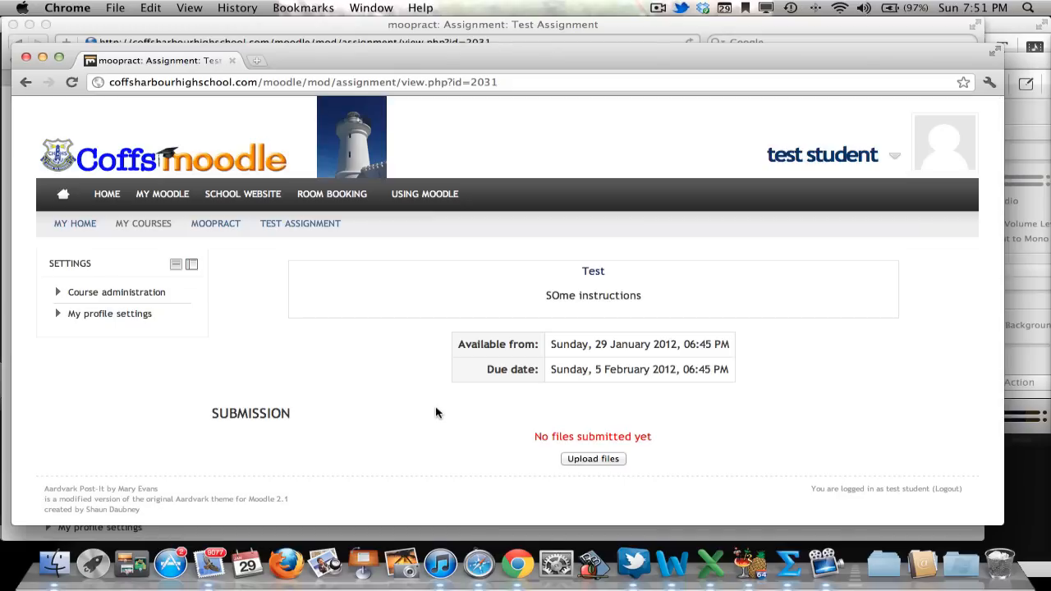
# Step: Upload "Pretest Topic 1 answers" from the Moodle Demo Stuff folder as the student's submission and save the changes
pyautogui.click(597, 462)
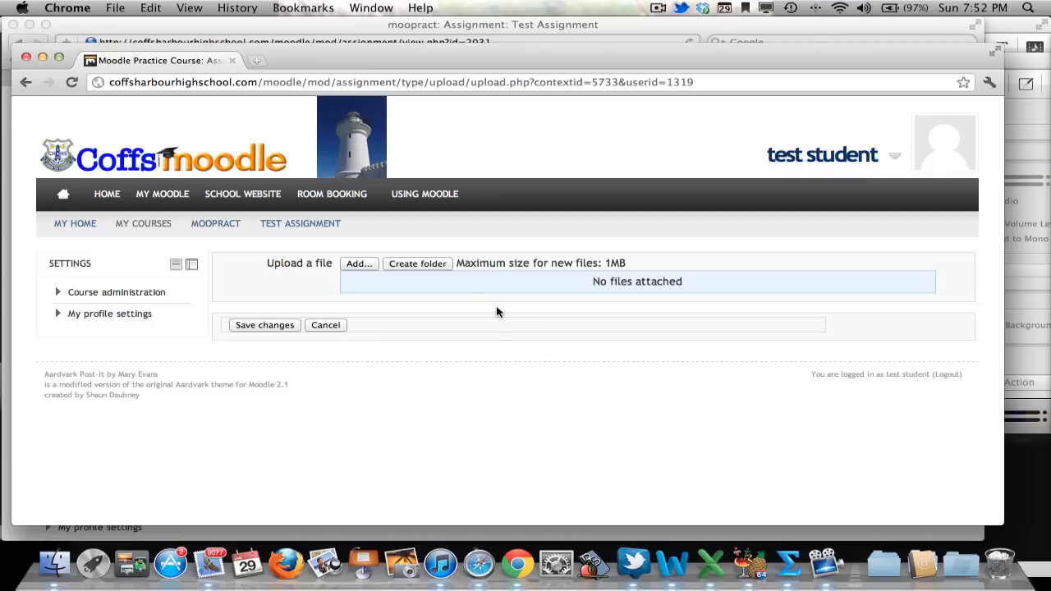
pyautogui.click(359, 265)
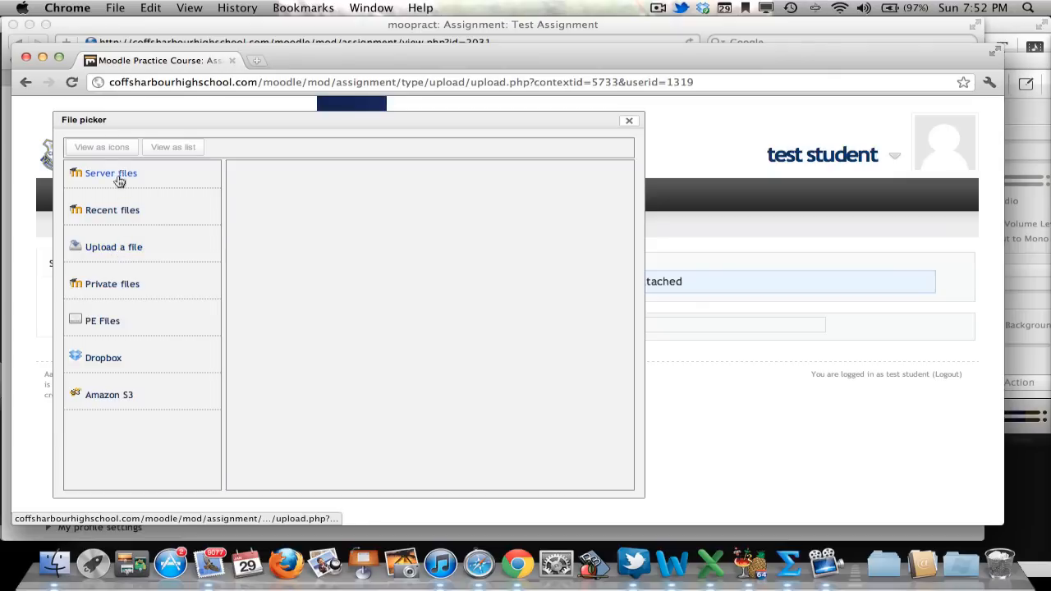
pyautogui.click(116, 251)
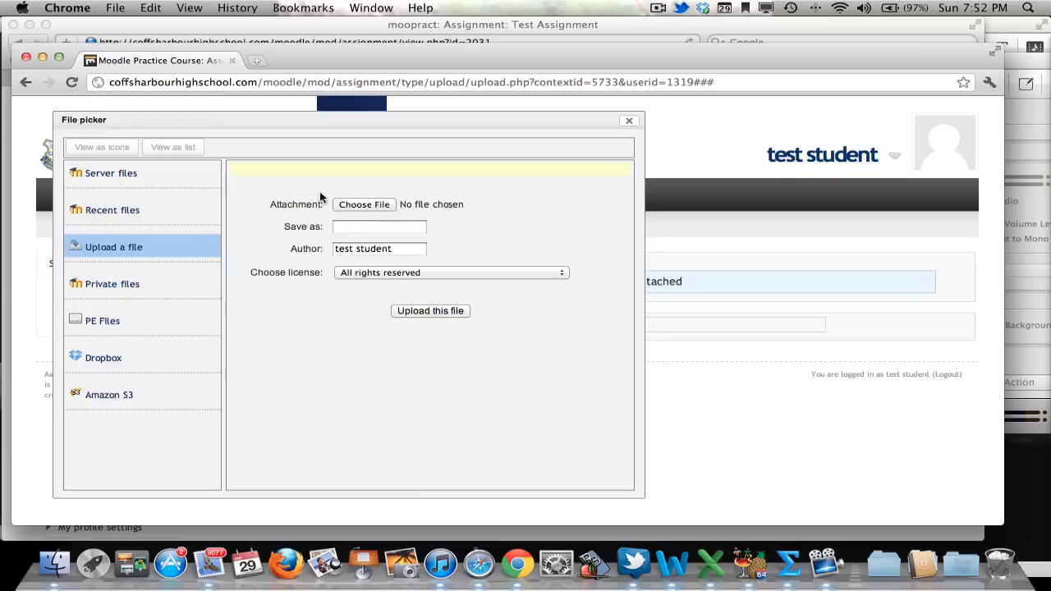
pyautogui.click(364, 205)
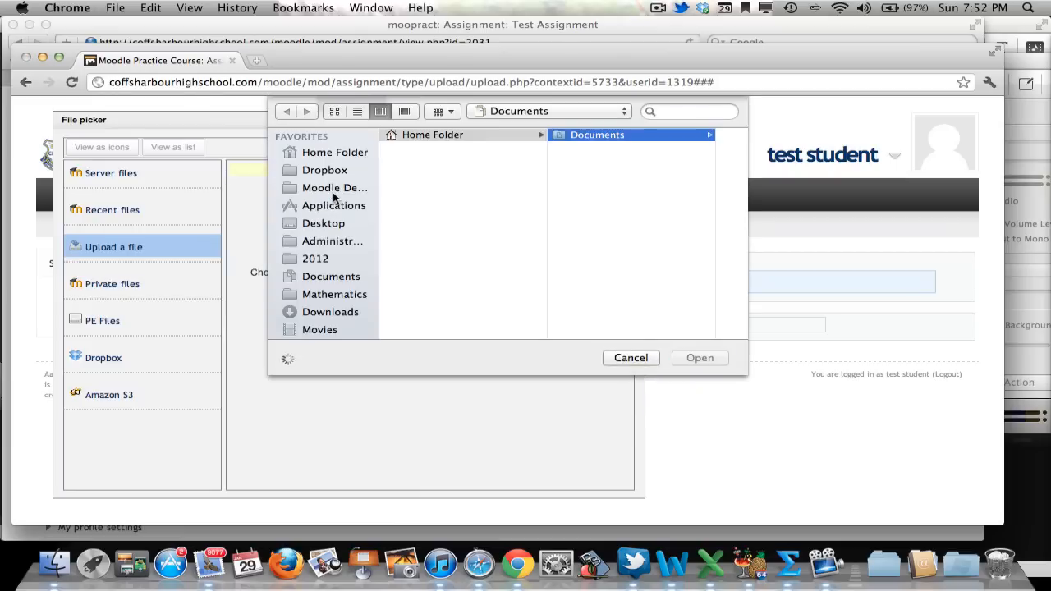
pyautogui.click(334, 191)
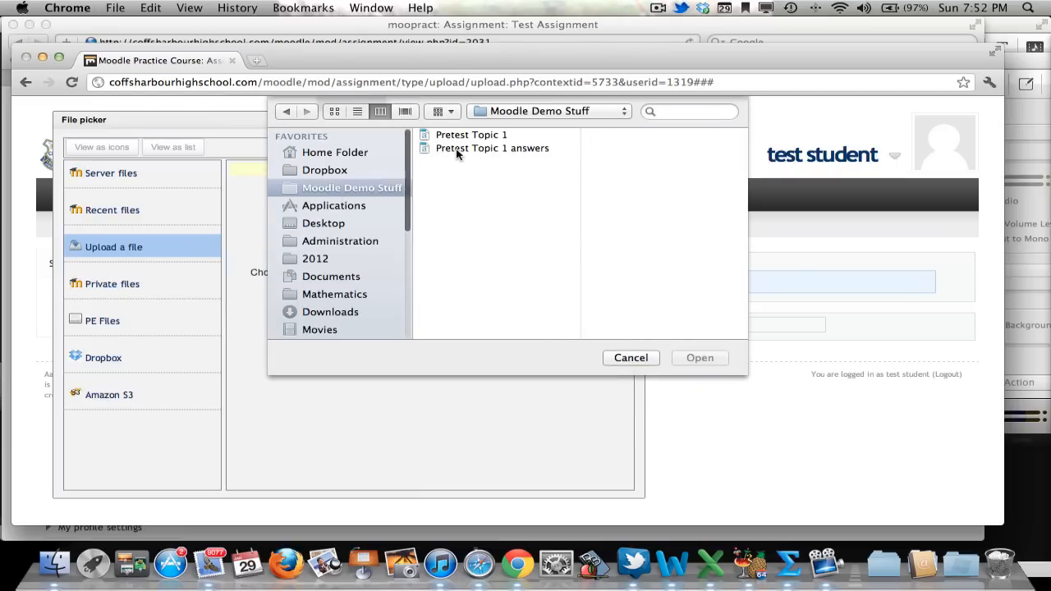
pyautogui.click(457, 151)
pyautogui.click(708, 359)
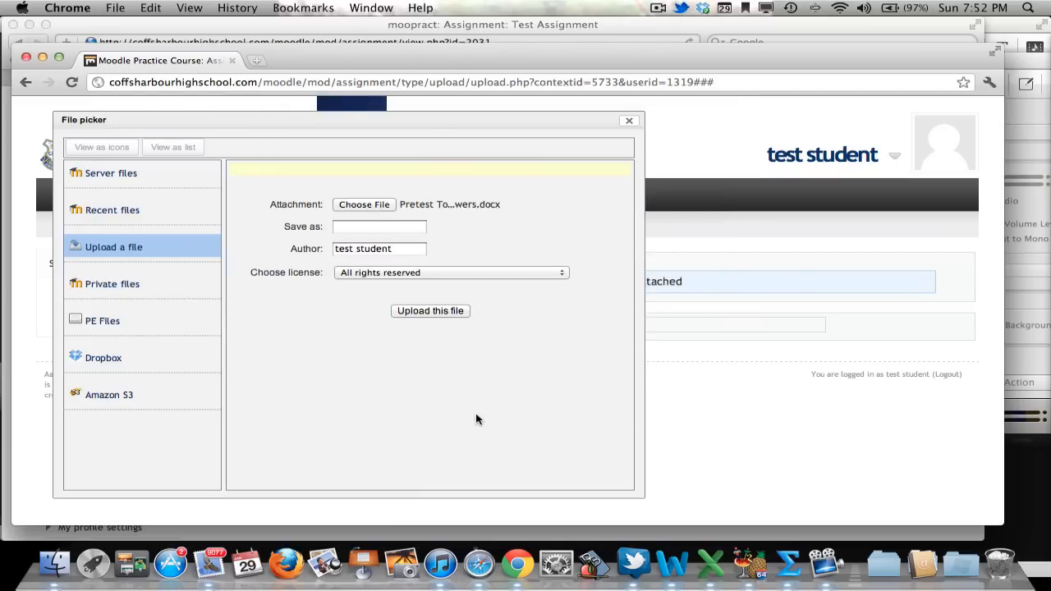
pyautogui.click(414, 311)
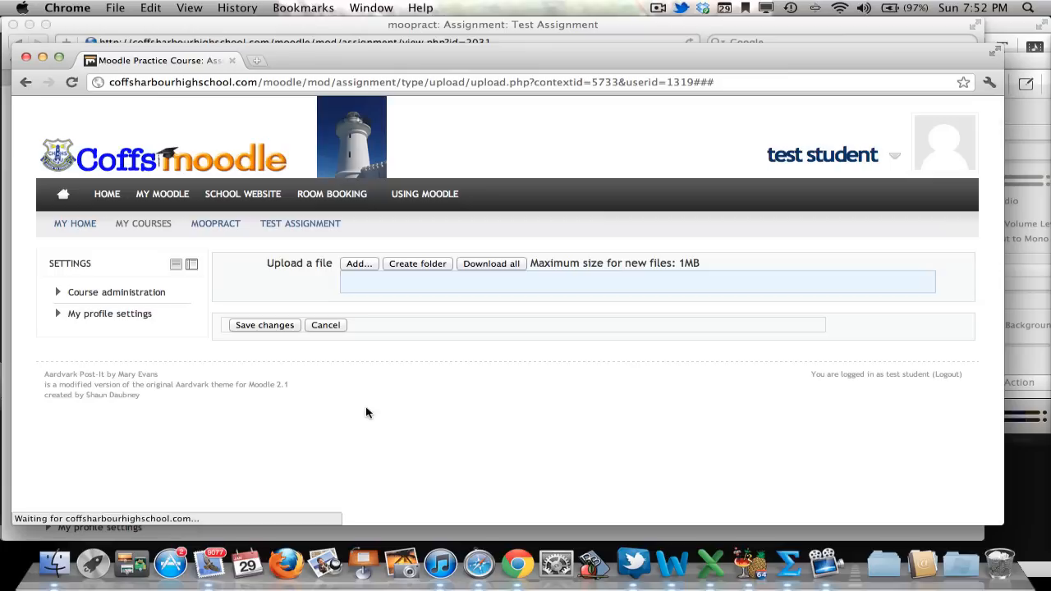
pyautogui.click(268, 344)
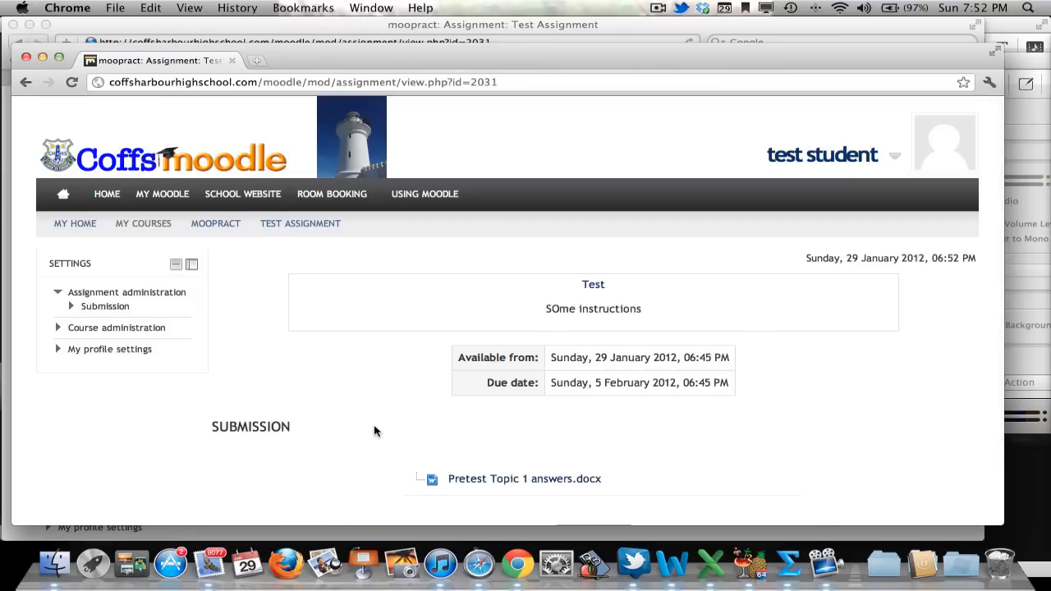
pyautogui.scroll(-3, 607, 377)
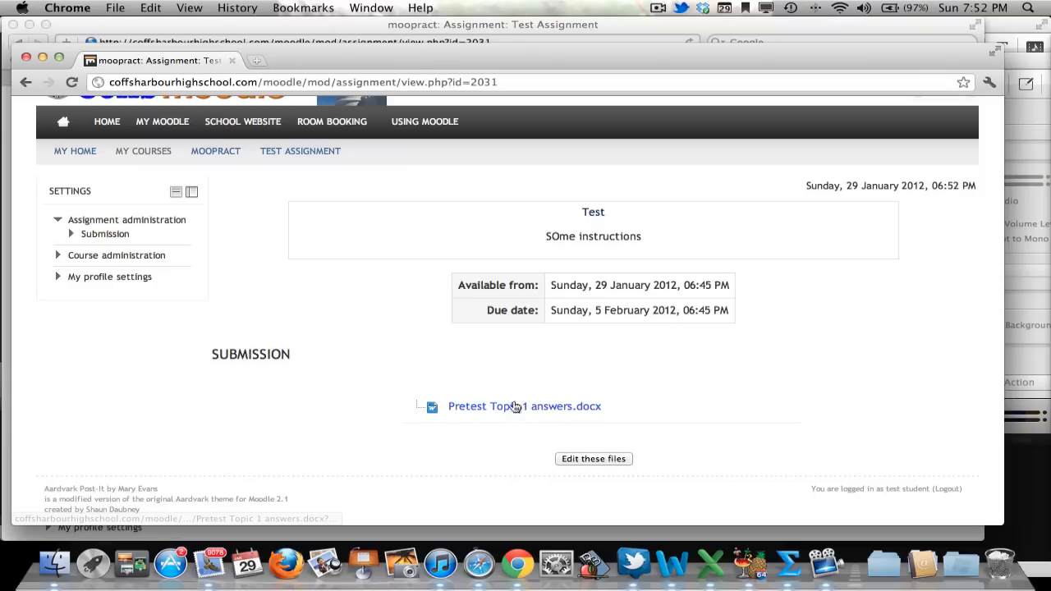
# Step: Switch to Safari, reload the teacher's assignment page and open the student's entry in the submitted assignments for grading
pyautogui.click(480, 565)
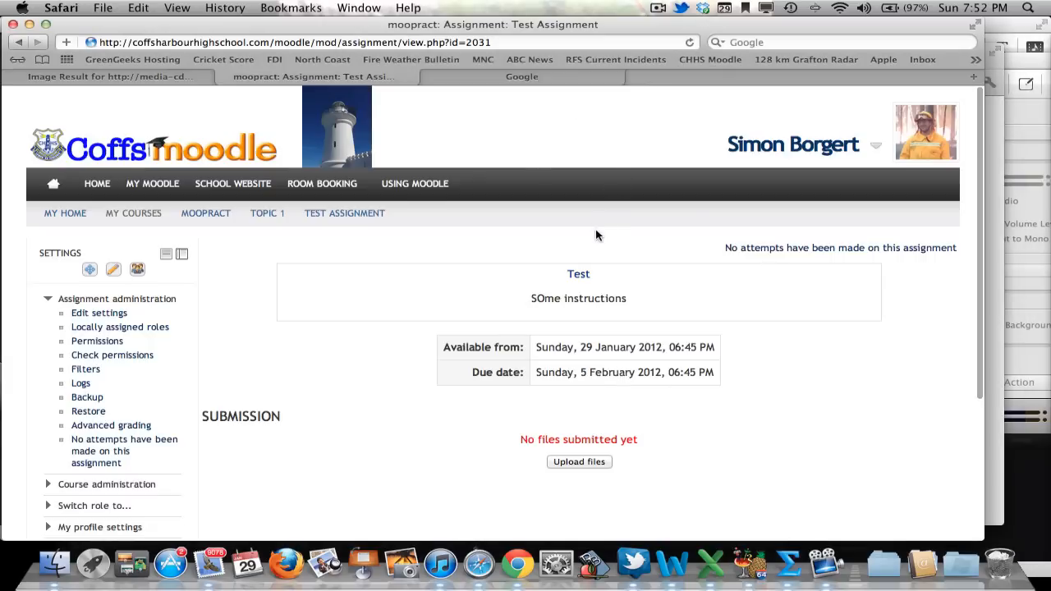
pyautogui.click(689, 43)
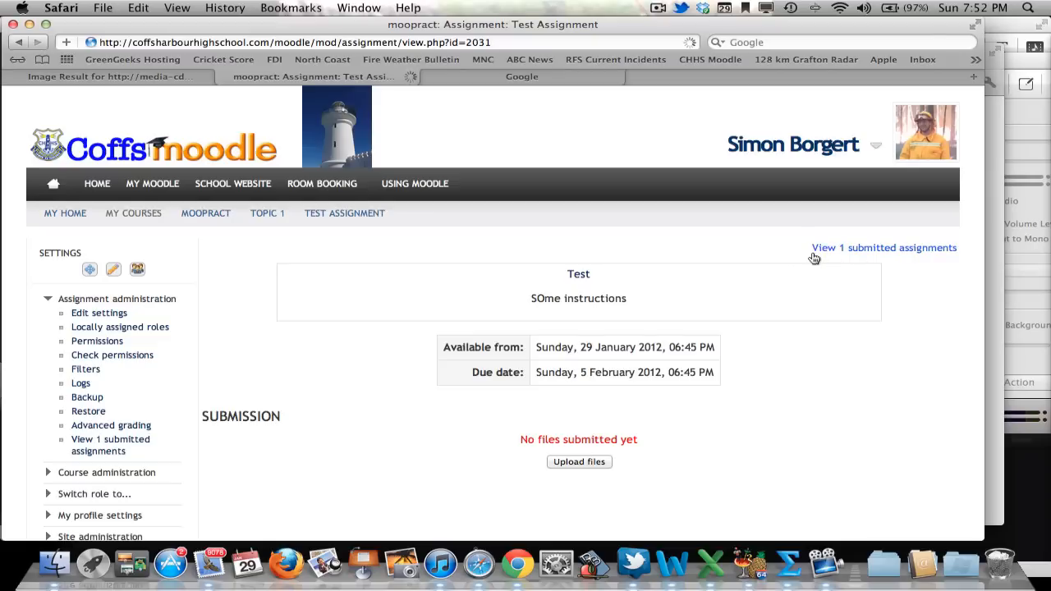
pyautogui.click(853, 252)
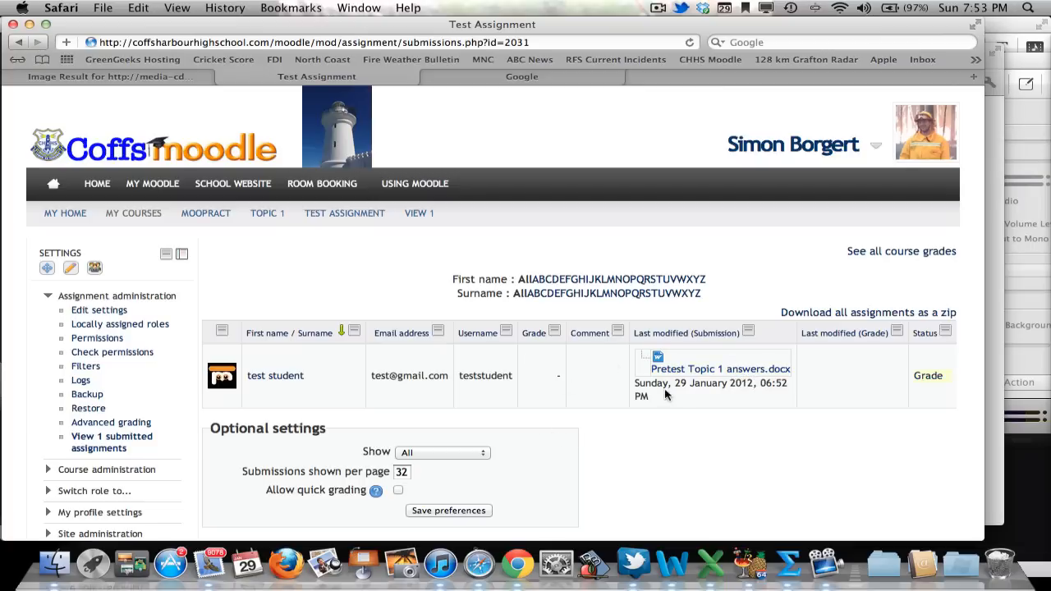
pyautogui.click(926, 378)
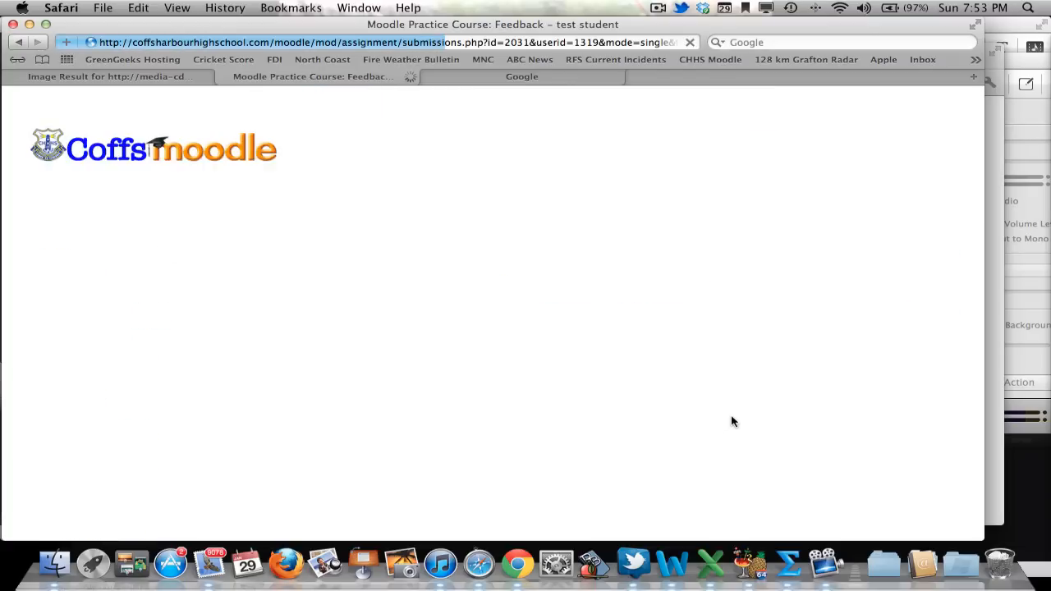
# Step: Grade the submission 4 / 100 and enter the feedback comment "Not good enough"
pyautogui.scroll(-3, 680, 412)
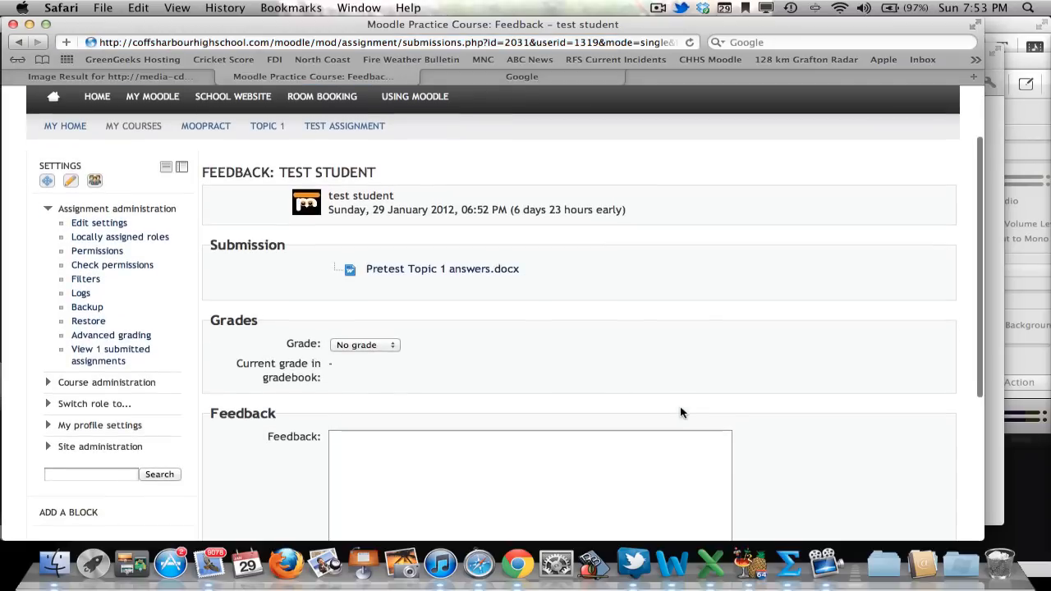
pyautogui.click(386, 349)
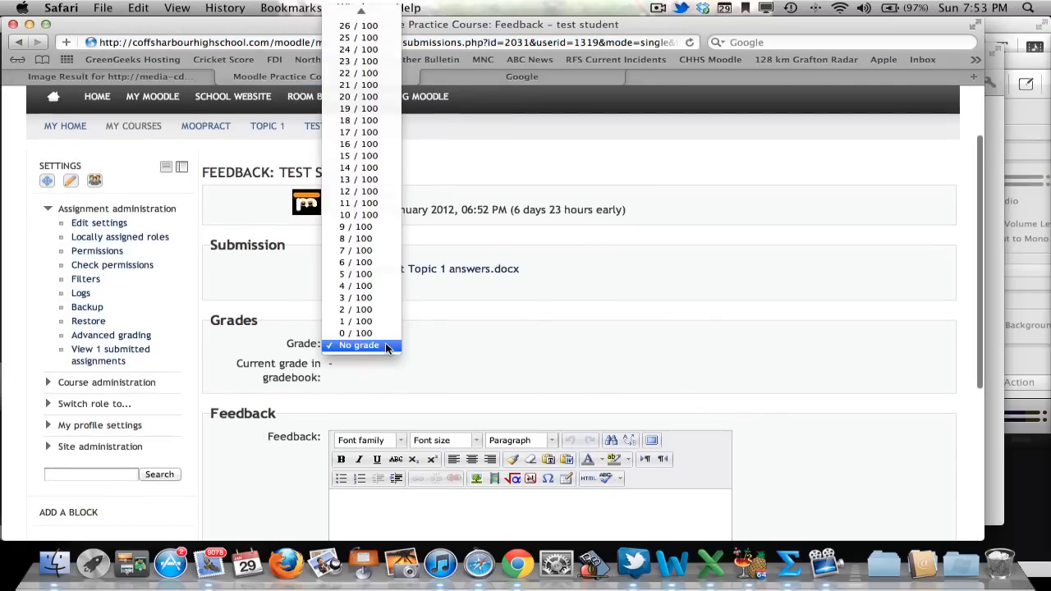
pyautogui.click(362, 285)
pyautogui.scroll(-3, 534, 332)
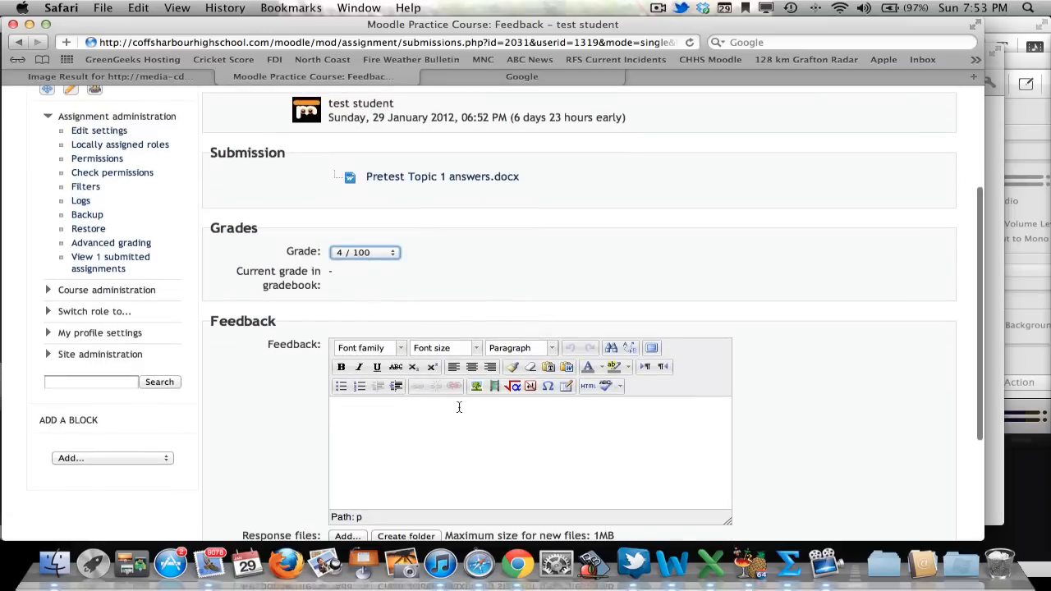
pyautogui.click(457, 406)
pyautogui.write('Not good enough')
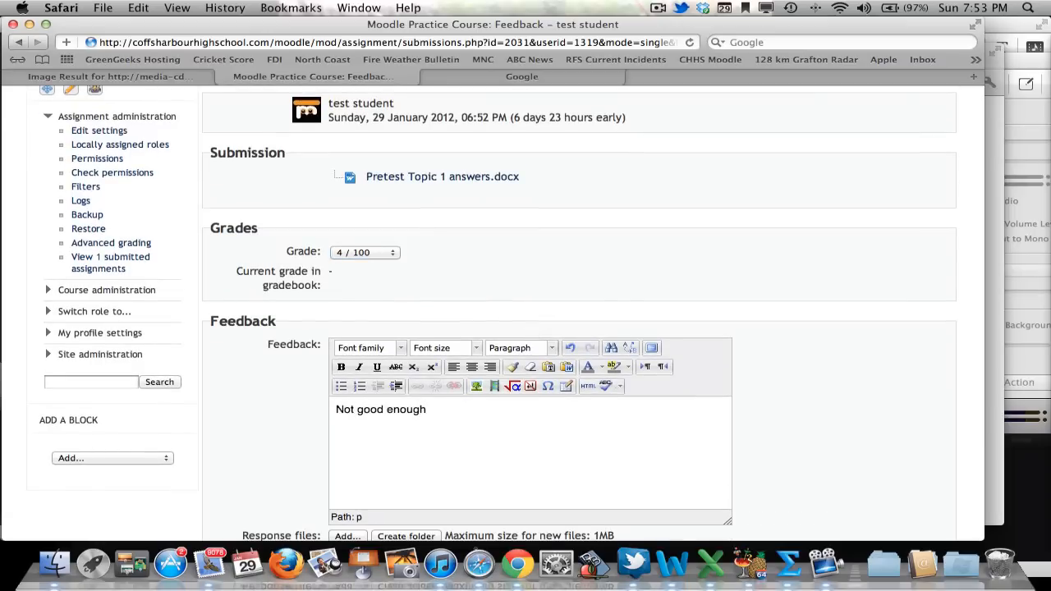
# Step: Attach "Pretest Topic 1 answers" from the Moodle Demo Stuff folder as a response file and save the grading changes
pyautogui.scroll(-2, 459, 401)
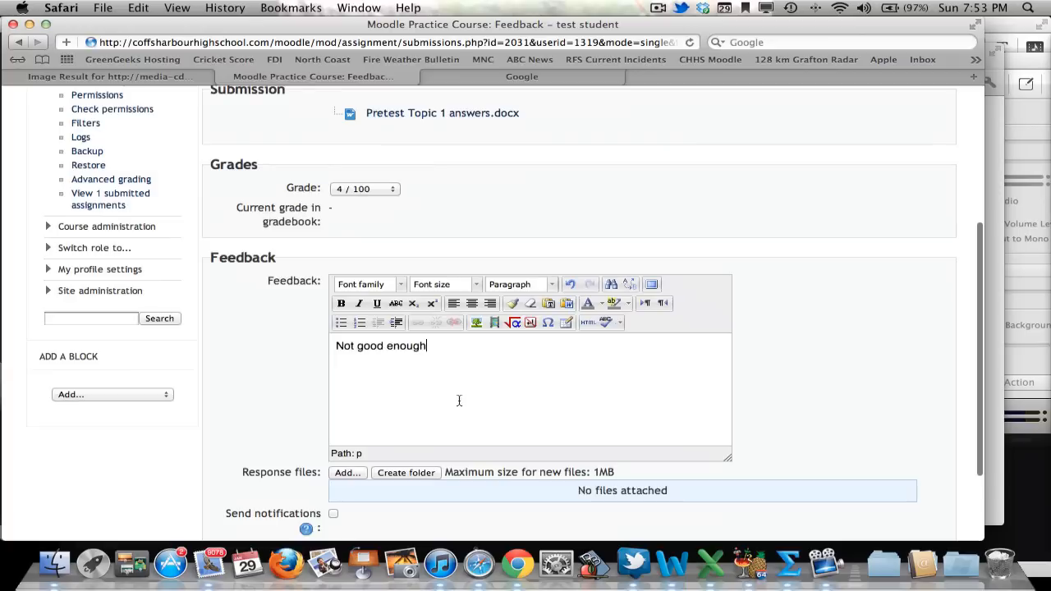
pyautogui.click(345, 474)
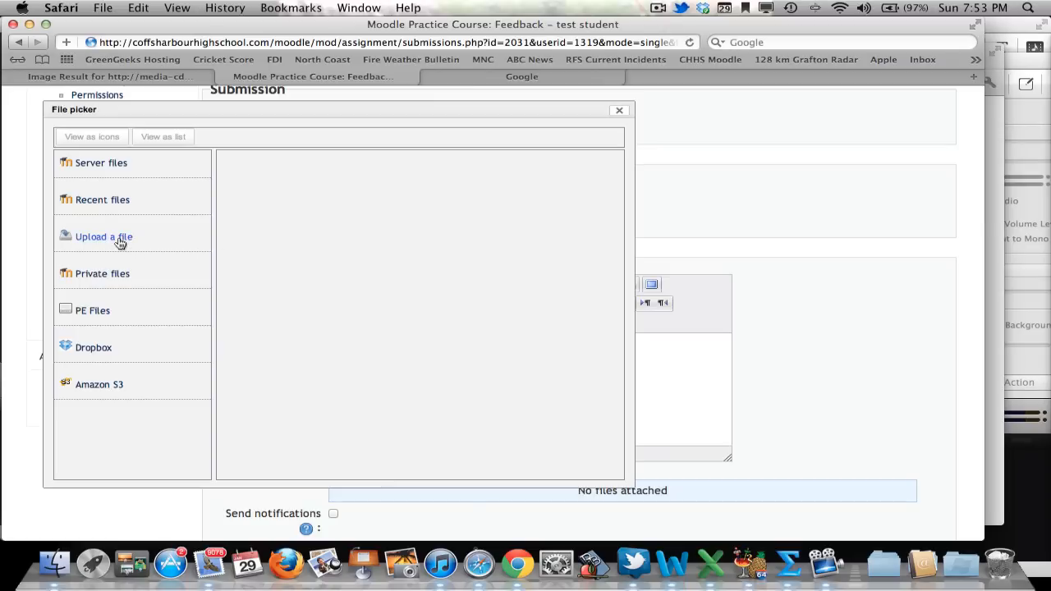
pyautogui.click(119, 242)
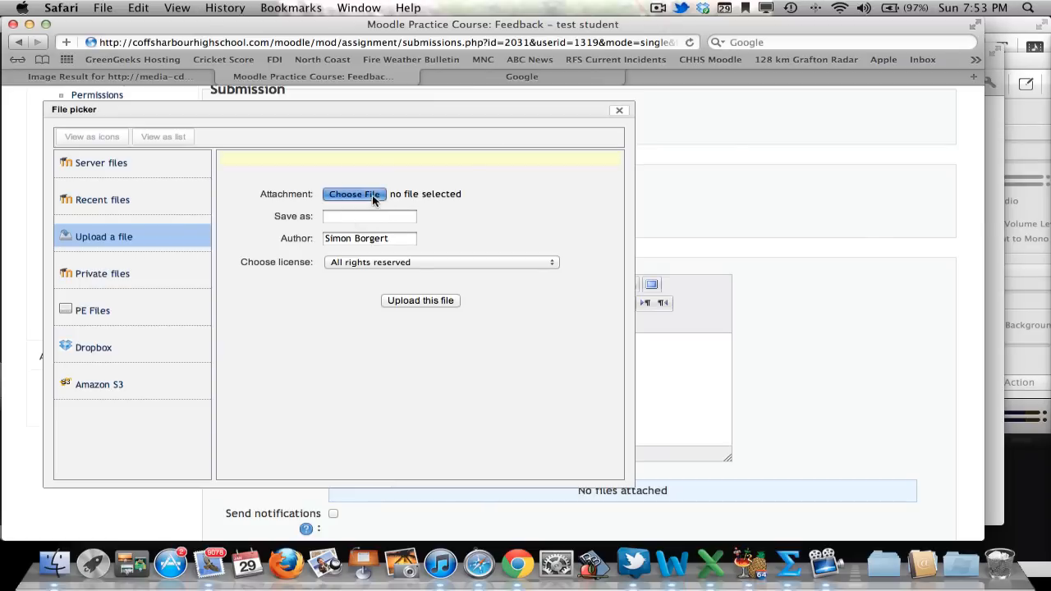
pyautogui.click(372, 194)
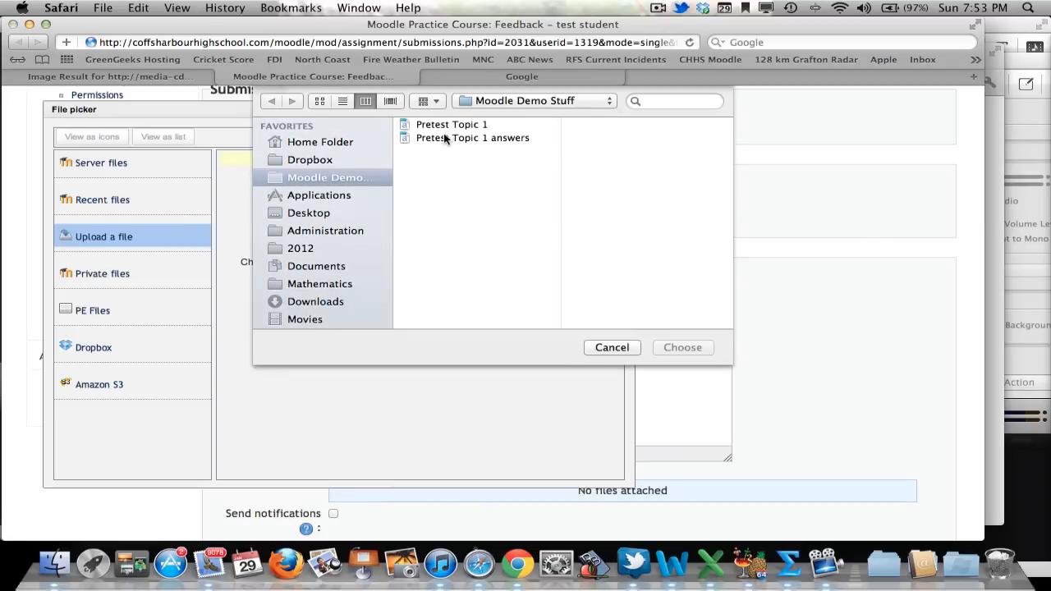
pyautogui.click(445, 138)
pyautogui.click(667, 355)
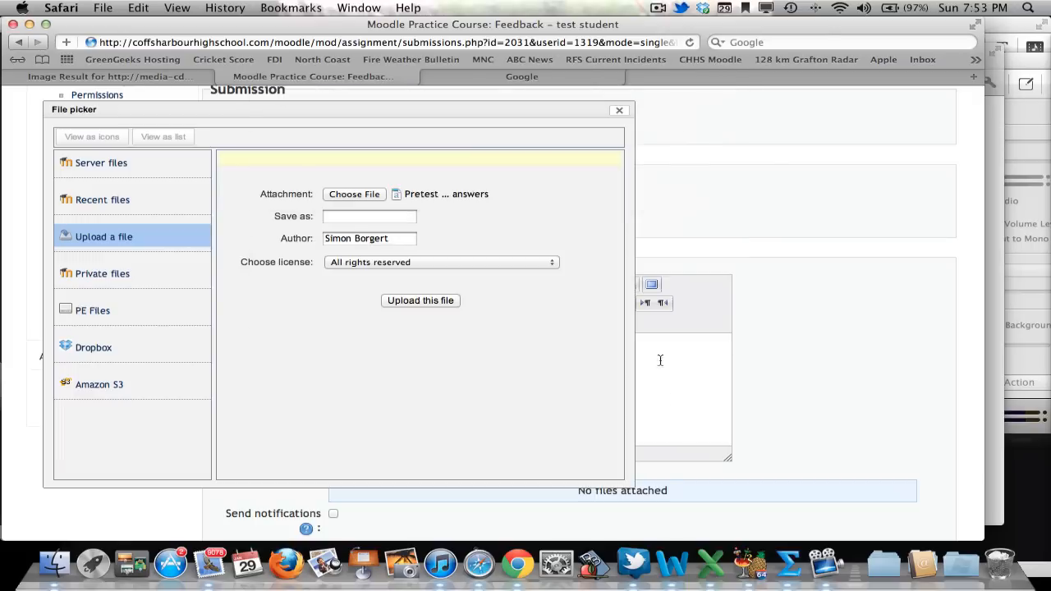
pyautogui.click(423, 301)
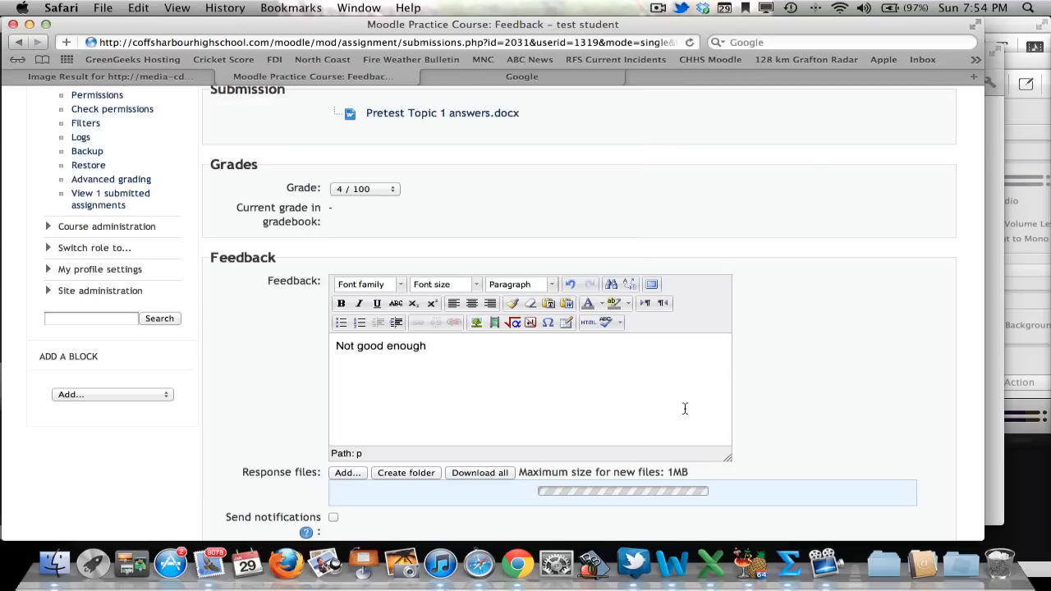
pyautogui.scroll(-3, 636, 409)
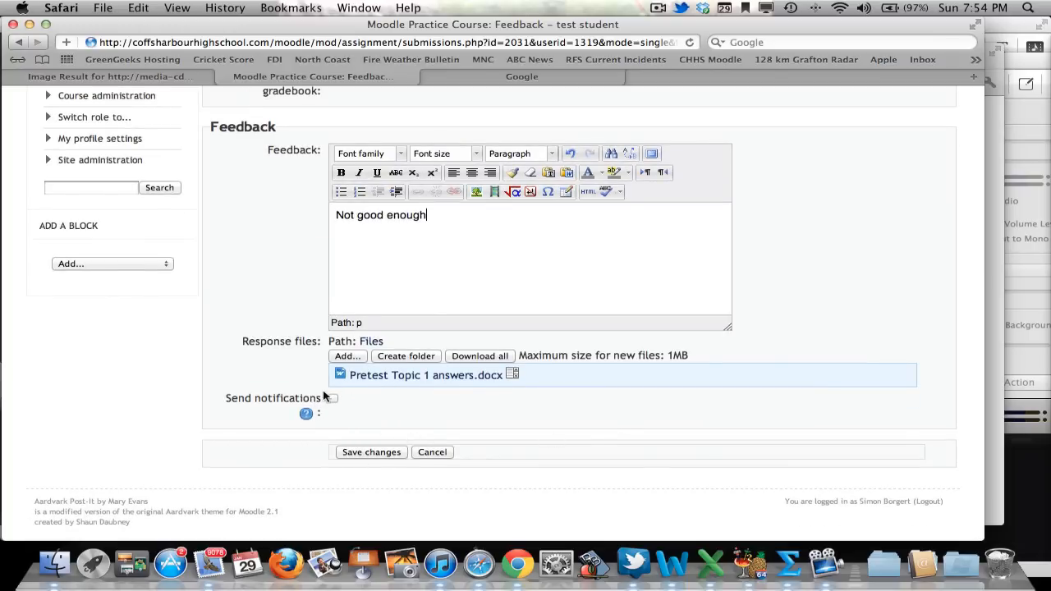
pyautogui.click(359, 456)
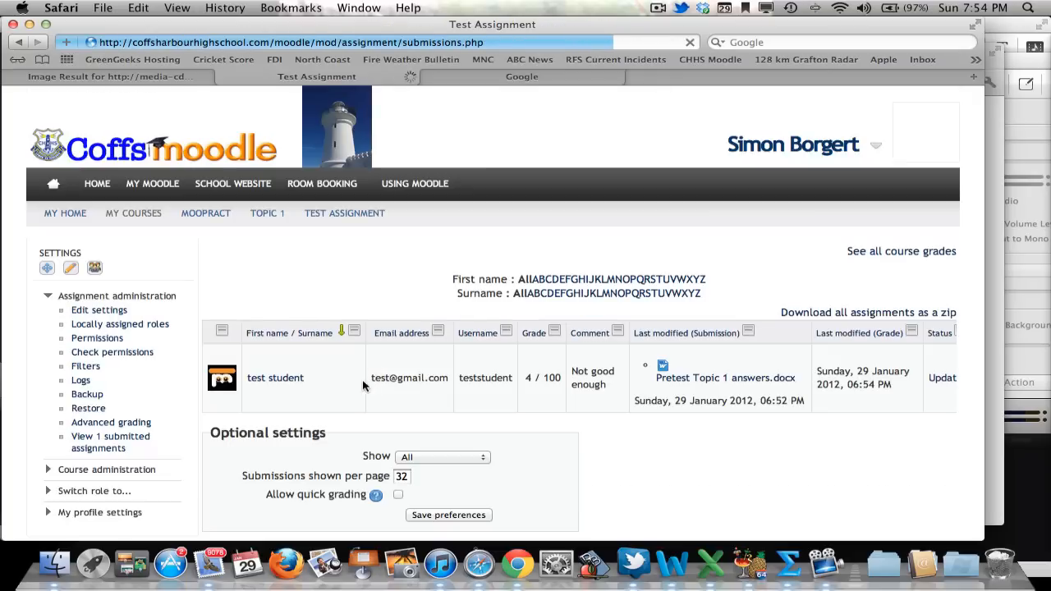
# Step: Switch to Chrome and reload the student's assignment page to check the returned grade and feedback
pyautogui.click(517, 564)
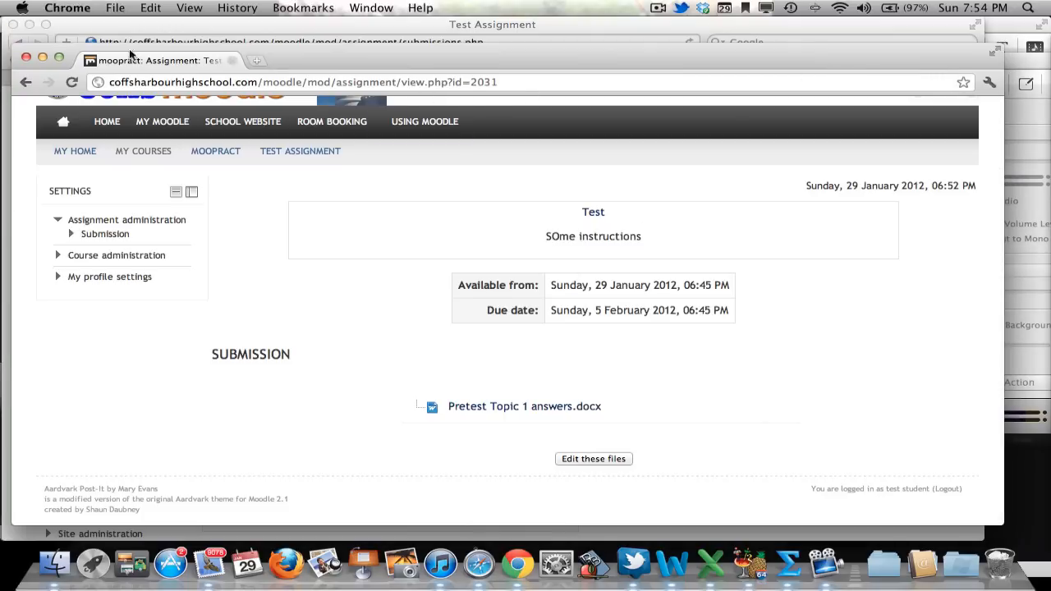
pyautogui.click(71, 83)
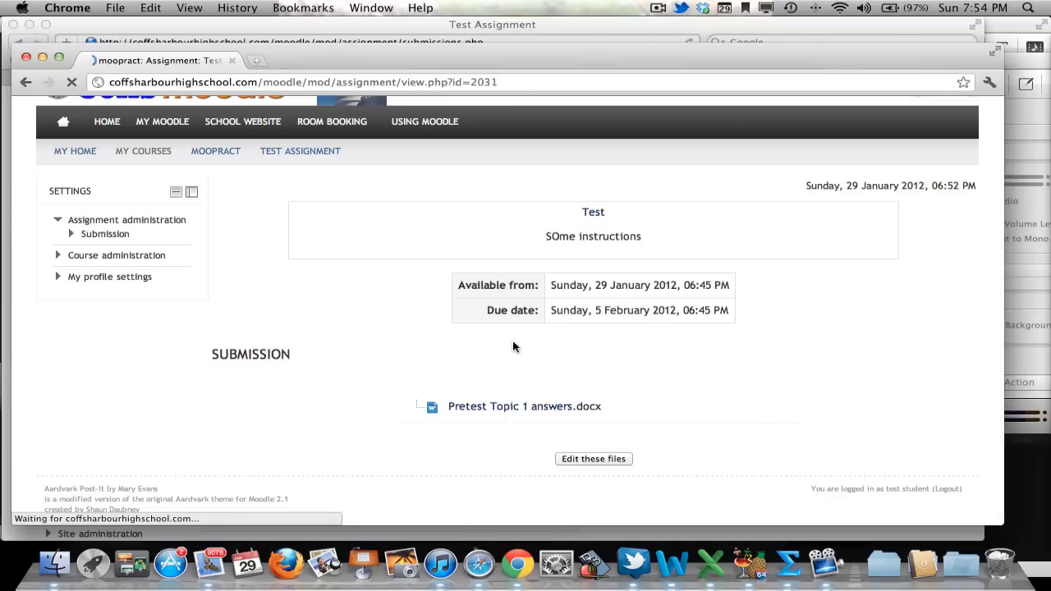